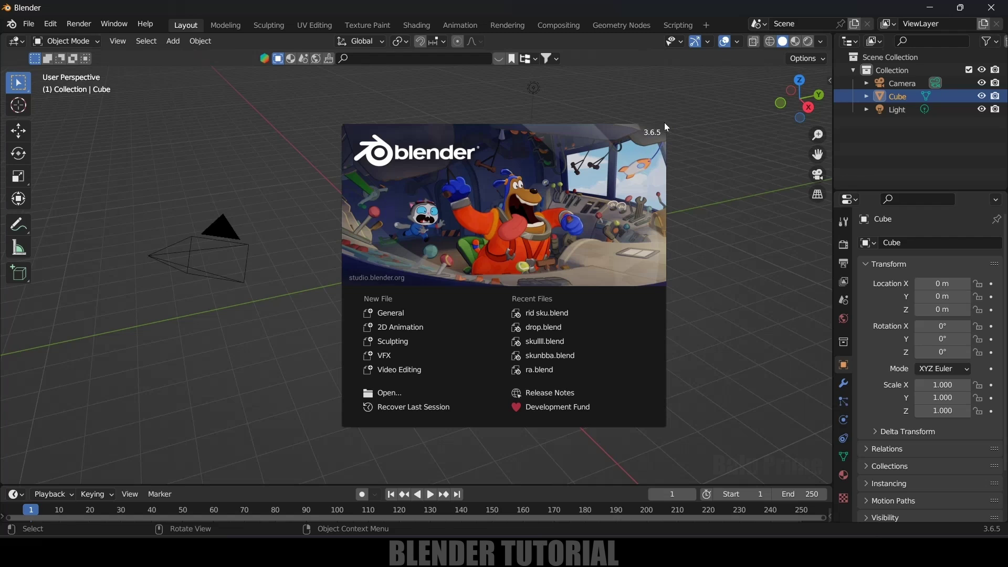
Dismiss the splash screen, then select and delete the default cube, camera and light
{"action": "left_click", "coordinate": [675, 191]}
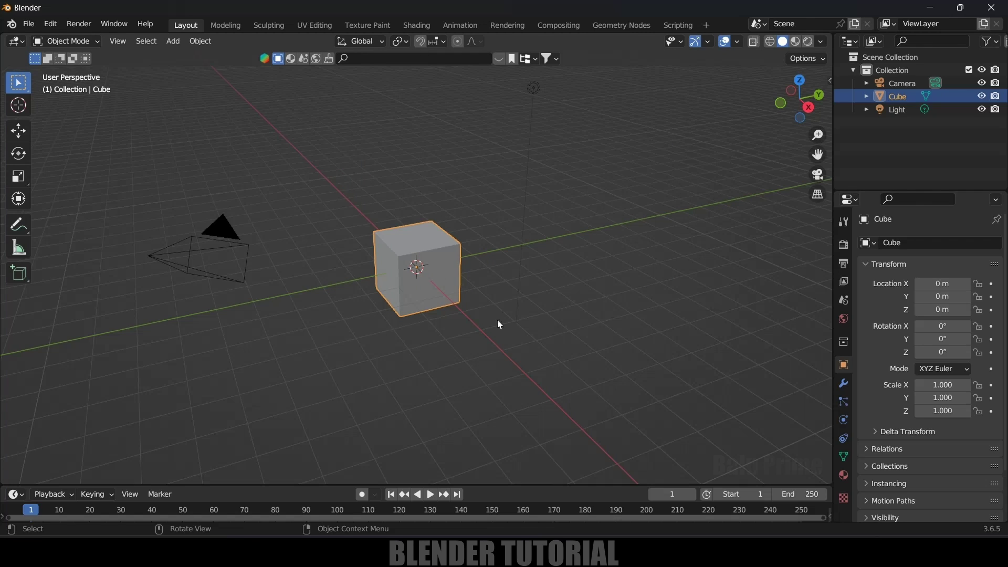
{"action": "key", "text": "a"}
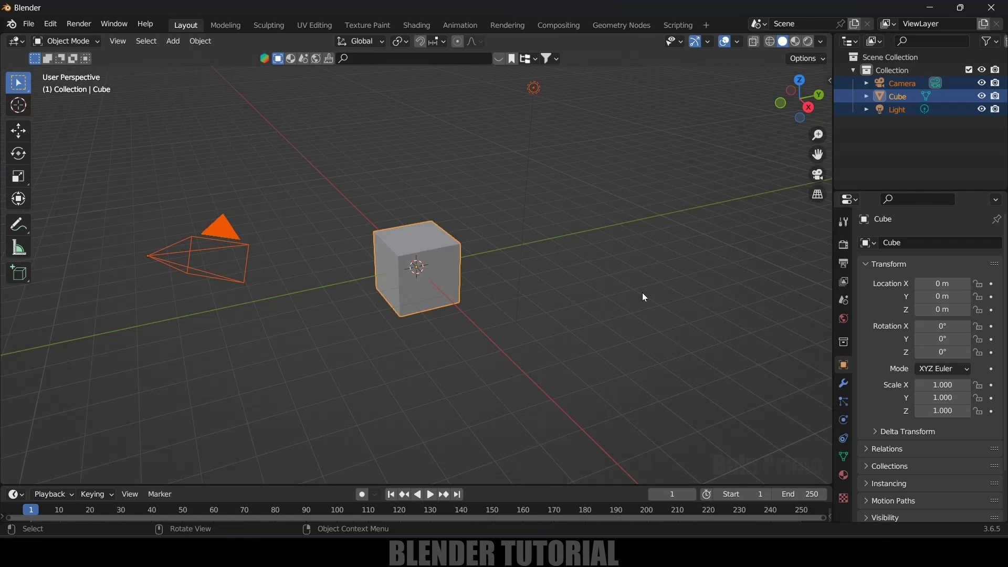
{"action": "key", "text": "Delete"}
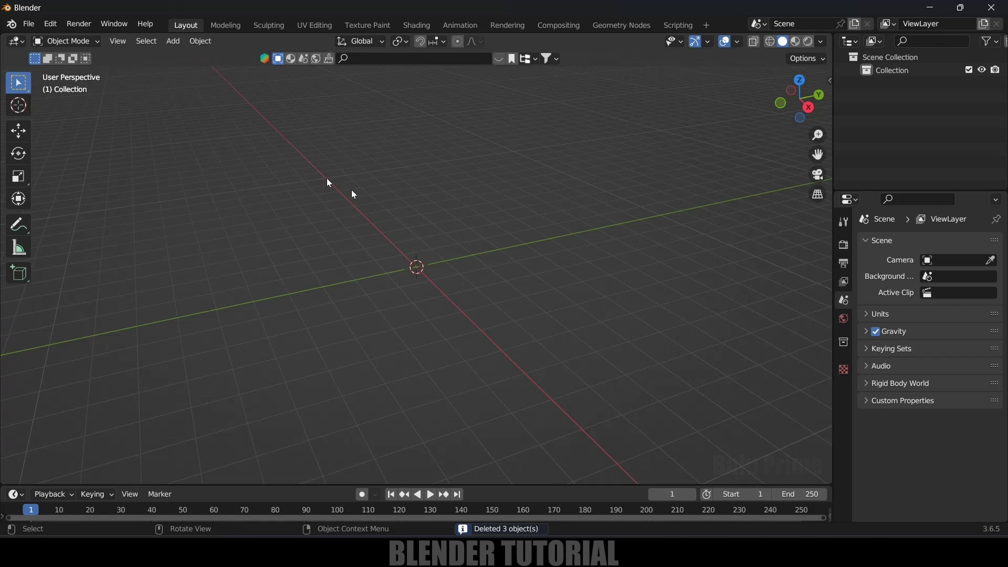
Enable the 'Add Mesh: Extra Objects' add-on in Preferences and save the preferences
{"action": "left_click", "coordinate": [49, 25]}
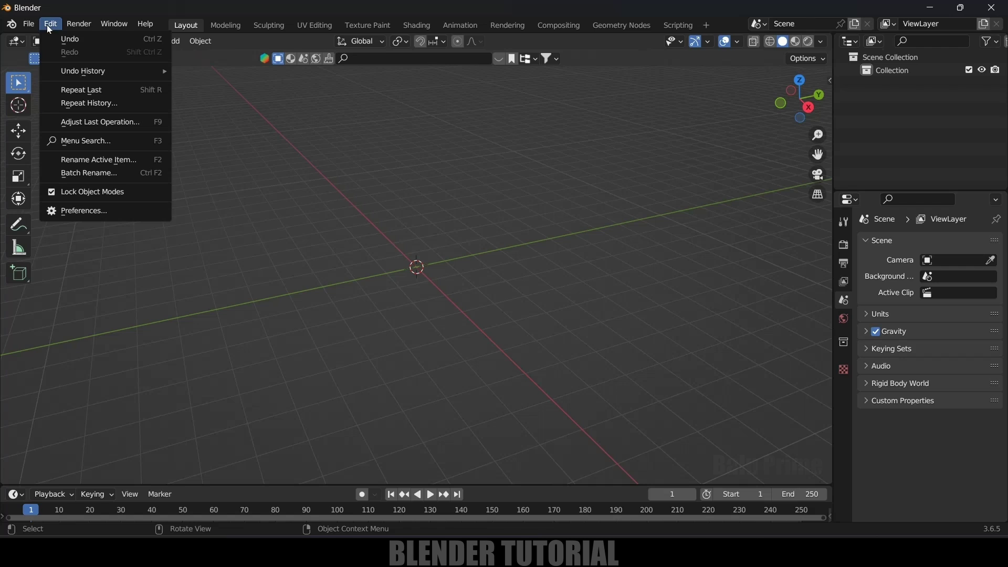
{"action": "left_click", "coordinate": [100, 211]}
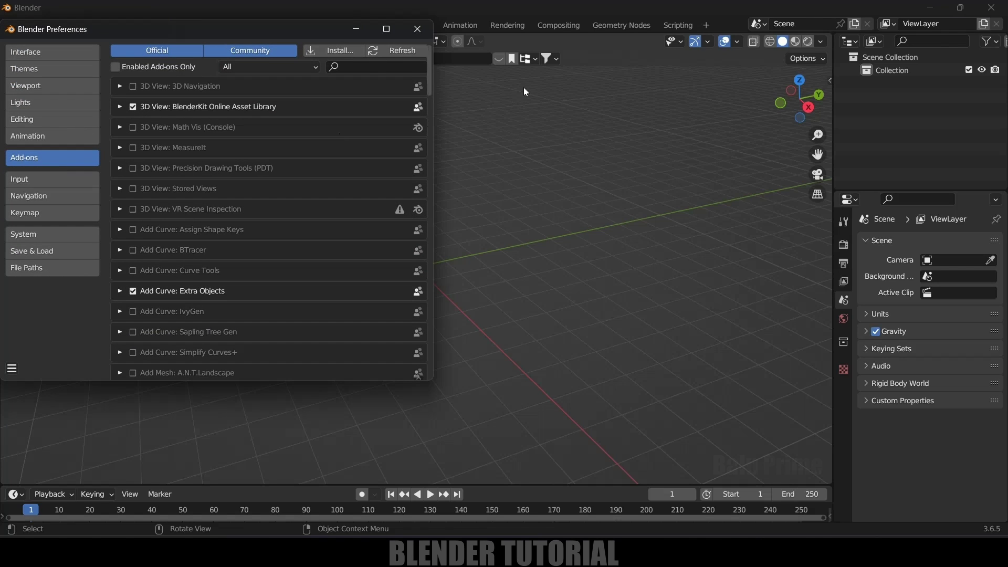
{"action": "left_click", "coordinate": [385, 69]}
{"action": "type", "text": "ex"}
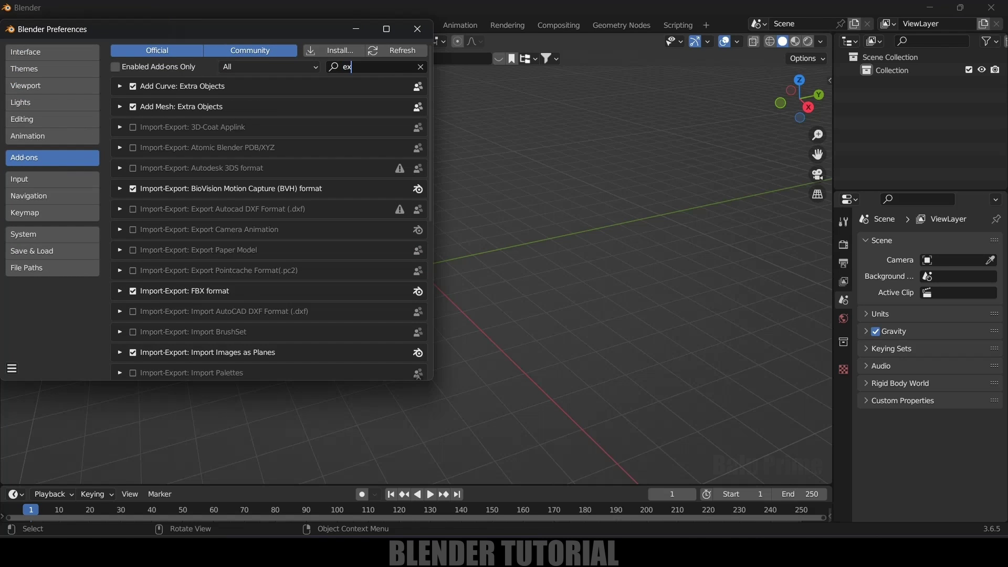
{"action": "type", "text": "tra"}
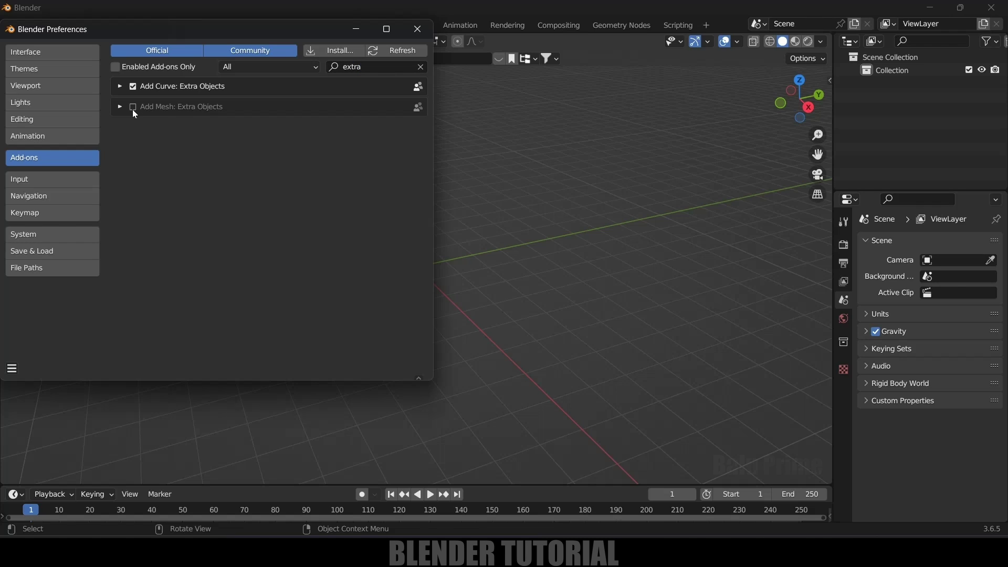
{"action": "left_click", "coordinate": [12, 368]}
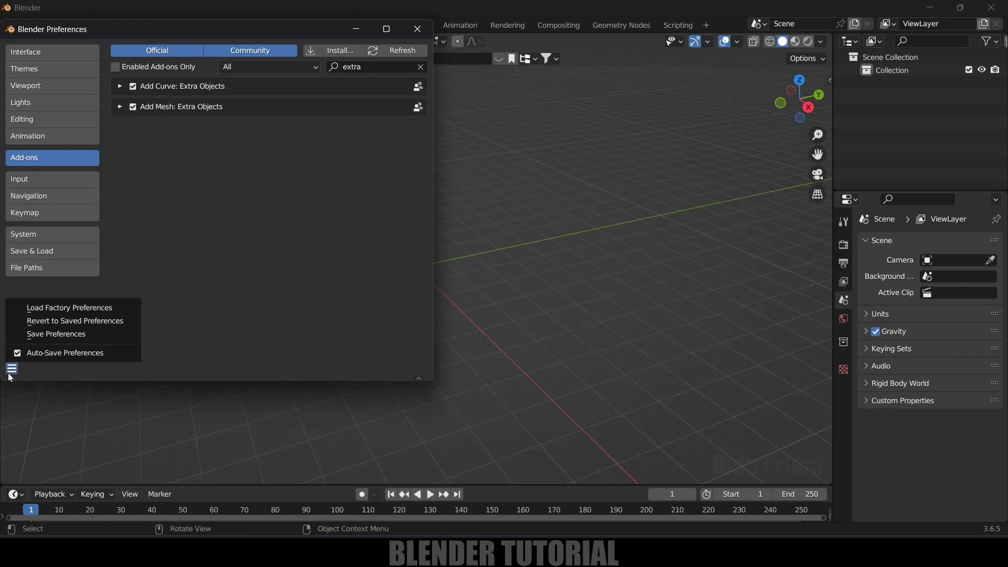
{"action": "left_click", "coordinate": [48, 333]}
Close Preferences and add a Gear mesh at the world origin
{"action": "left_click", "coordinate": [417, 29]}
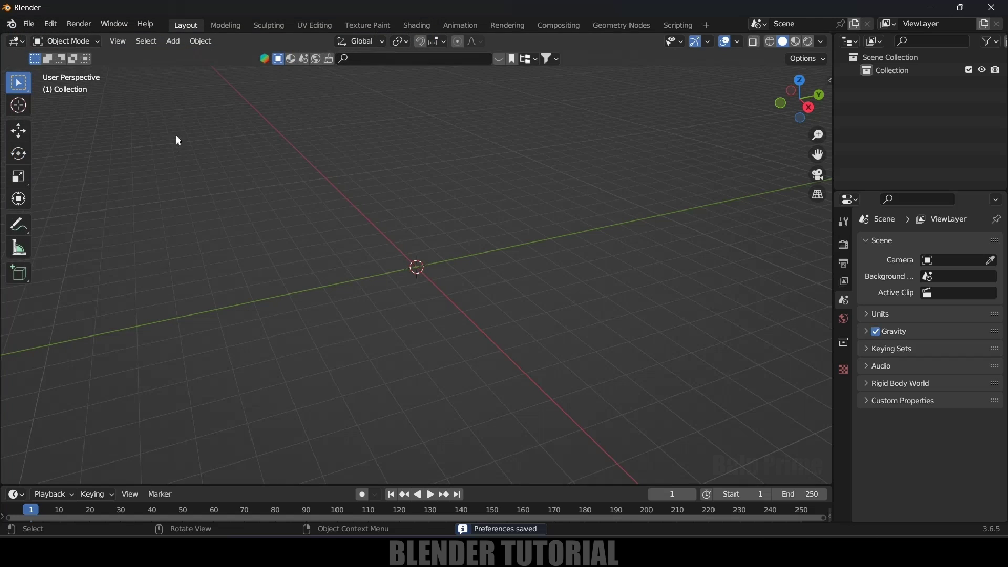
{"action": "left_click", "coordinate": [172, 41]}
{"action": "mouse_move", "coordinate": [193, 56]}
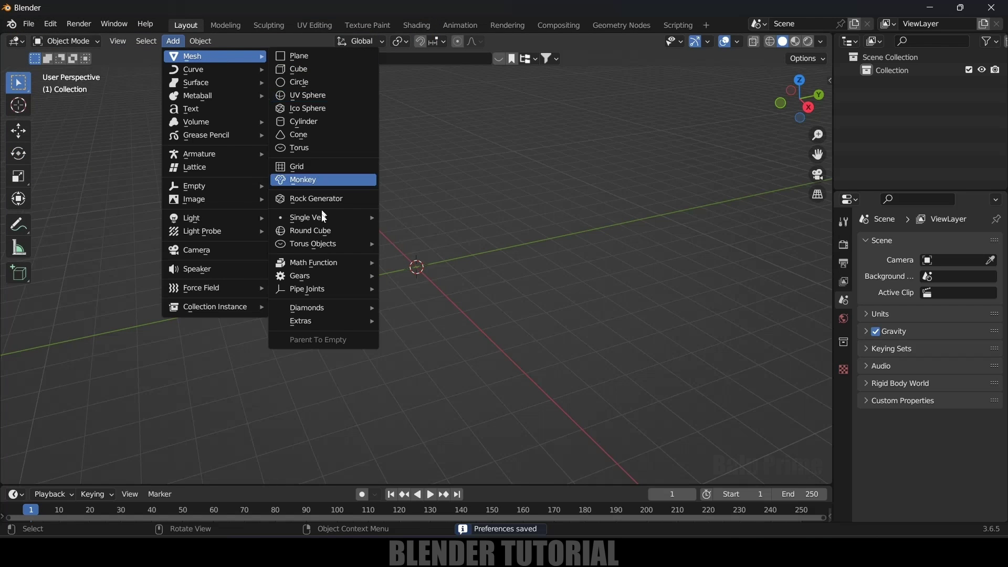
{"action": "left_click", "coordinate": [409, 276]}
{"action": "mouse_move", "coordinate": [412, 279]}
{"action": "middle_mouse_down"}
{"action": "mouse_move", "coordinate": [443, 321]}
{"action": "mouse_move", "coordinate": [441, 350]}
{"action": "middle_mouse_up"}
{"action": "scroll", "coordinate": [441, 350], "scroll_direction": "up", "scroll_amount": 2}
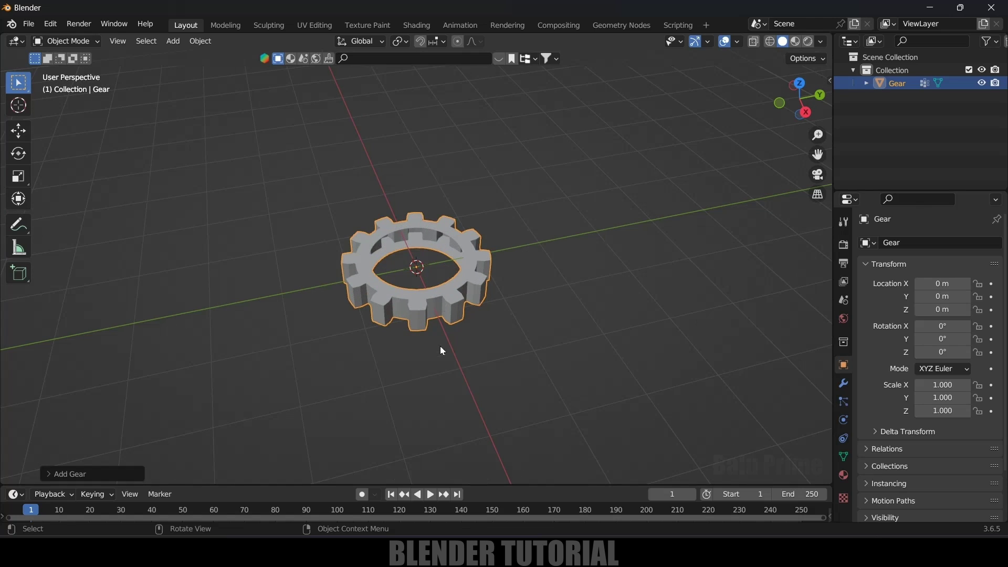
Set the new gear's Number of Teeth to 12 in the Add Gear panel
{"action": "left_click", "coordinate": [49, 473]}
{"action": "double_click", "coordinate": [157, 133]}
{"action": "type", "text": "40"}
{"action": "key", "text": "Return"}
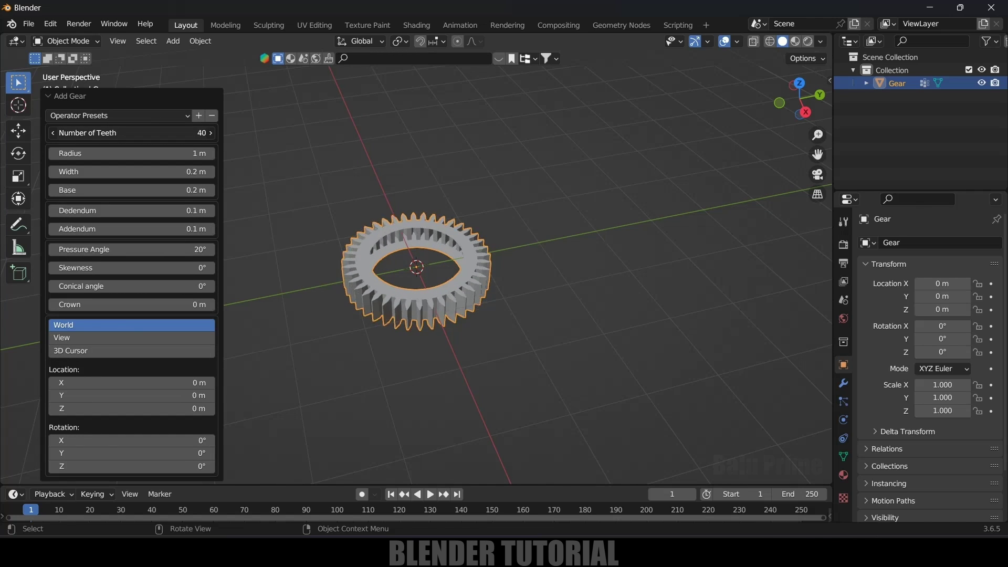
{"action": "left_click_drag", "start_coordinate": [158, 132], "coordinate": [94, 132]}
{"action": "type", "text": "12"}
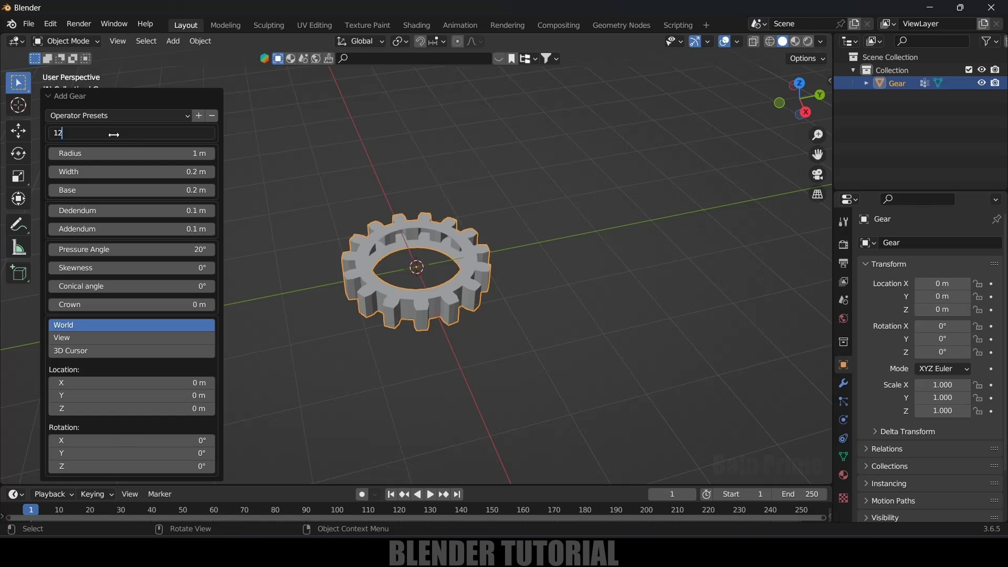
{"action": "key", "text": "Return"}
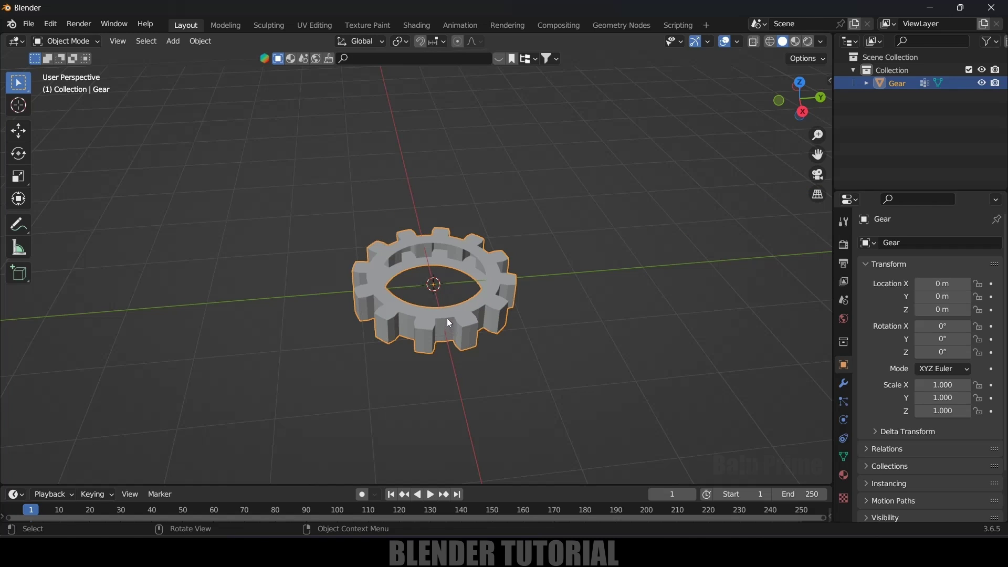
Duplicate the gear and move the copy along Y beside the first gear
{"action": "left_click", "coordinate": [478, 385]}
{"action": "left_click", "coordinate": [470, 331]}
{"action": "key", "text": "shift+d"}
{"action": "key", "text": "y"}
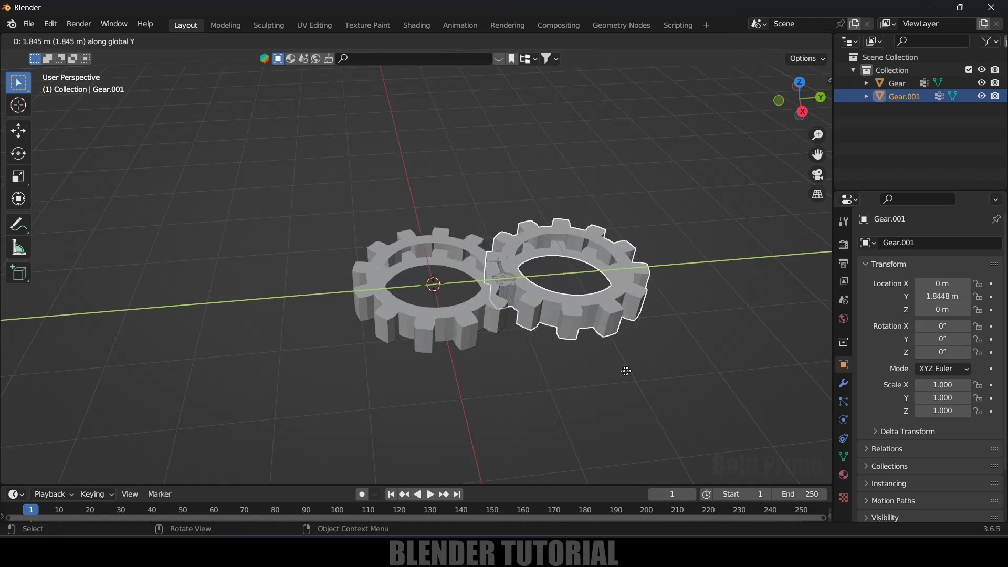
{"action": "left_click", "coordinate": [635, 376]}
{"action": "key", "text": "KP_7"}
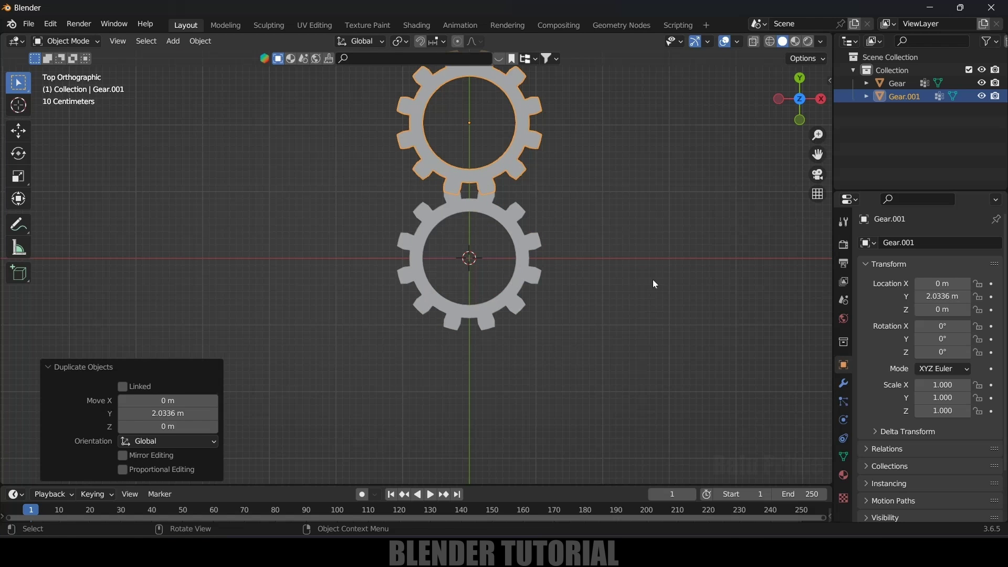
{"action": "scroll", "coordinate": [652, 280], "scroll_direction": "down", "scroll_amount": 1}
Rotate Gear.001 about 15° and nudge it along Y so the teeth mesh
{"action": "left_click", "coordinate": [19, 155]}
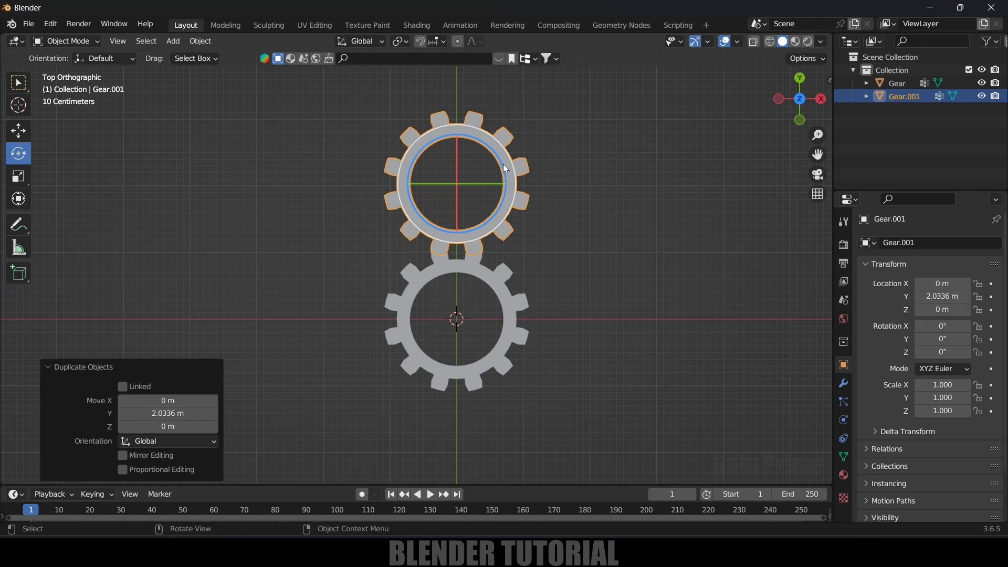
{"action": "left_click_drag", "start_coordinate": [505, 168], "coordinate": [512, 179]}
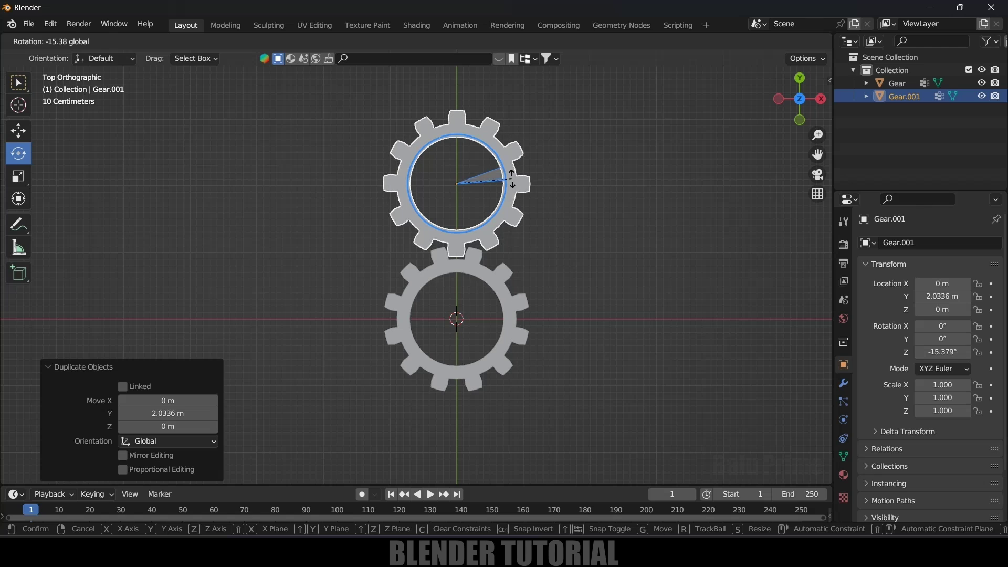
{"action": "left_click_drag", "start_coordinate": [512, 179], "coordinate": [512, 181]}
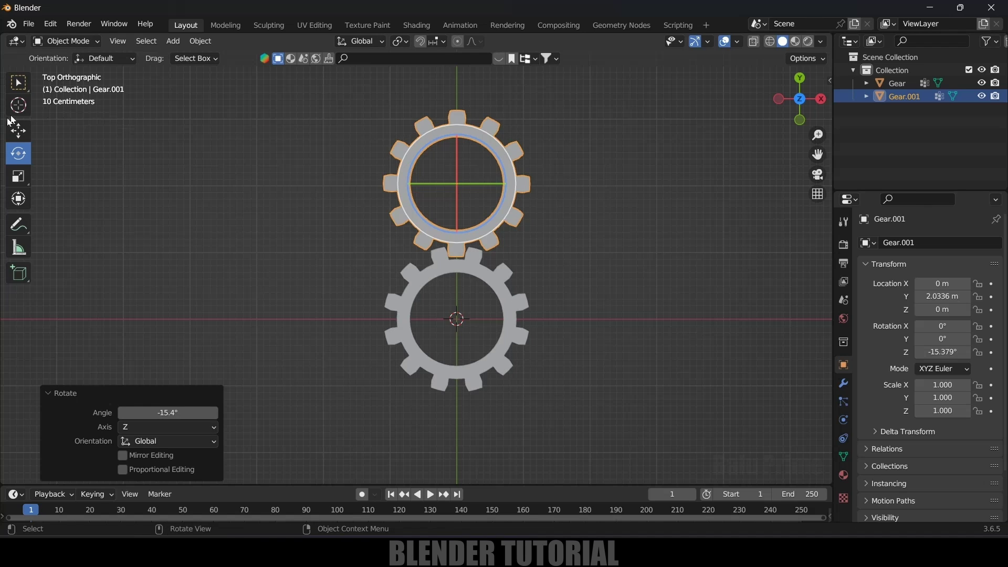
{"action": "key", "text": "shift+space"}
{"action": "key", "text": "g"}
{"action": "left_click_drag", "start_coordinate": [459, 129], "coordinate": [459, 127]}
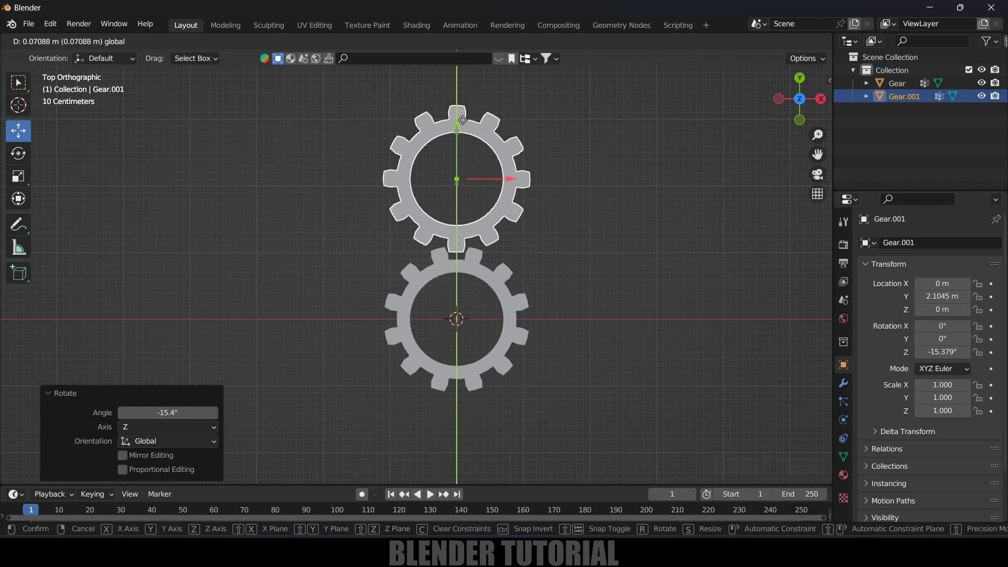
{"action": "mouse_move", "coordinate": [591, 296]}
{"action": "middle_mouse_down"}
{"action": "mouse_move", "coordinate": [530, 292]}
{"action": "mouse_move", "coordinate": [493, 229]}
{"action": "mouse_move", "coordinate": [523, 318]}
{"action": "middle_mouse_up"}
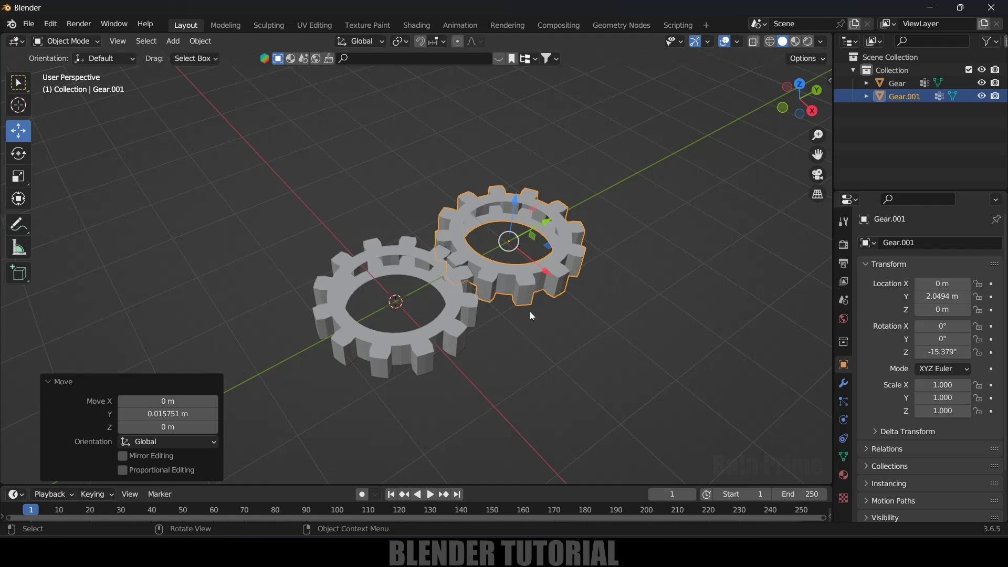
Add a Copy Rotation constraint to Gear.001 targeting Gear, limited to the Z axis
{"action": "left_click", "coordinate": [524, 370]}
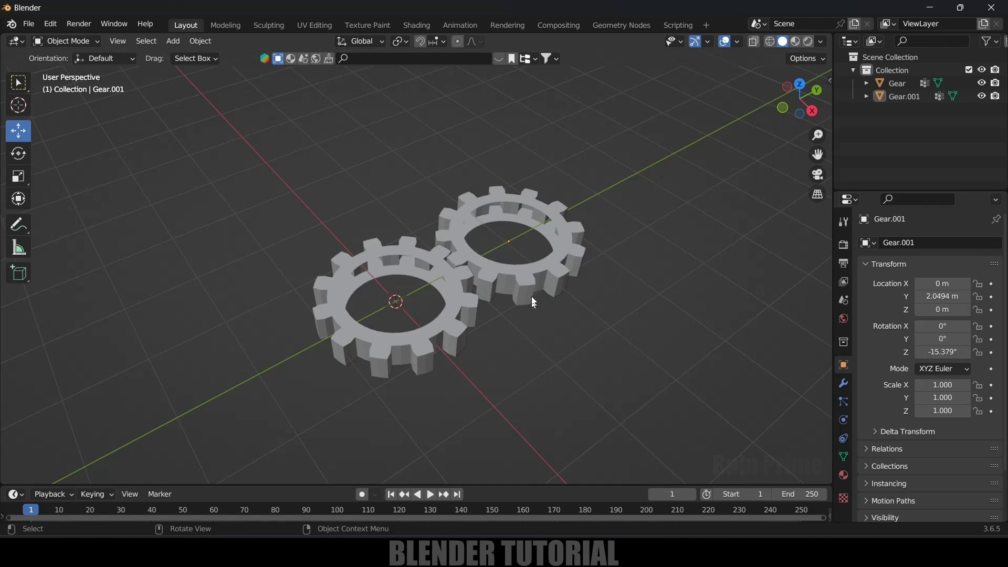
{"action": "left_click", "coordinate": [528, 281]}
{"action": "left_click", "coordinate": [844, 438]}
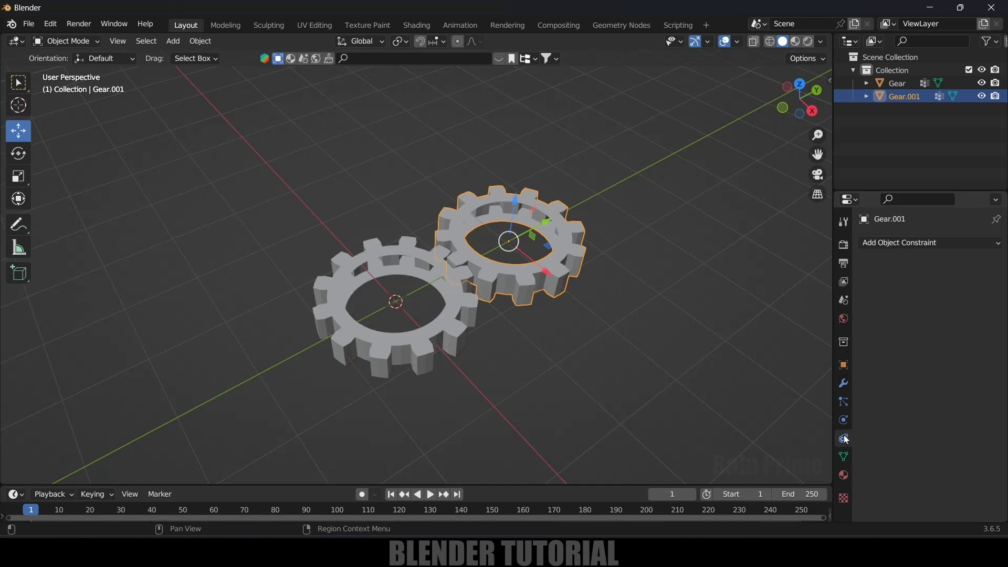
{"action": "left_click", "coordinate": [924, 247]}
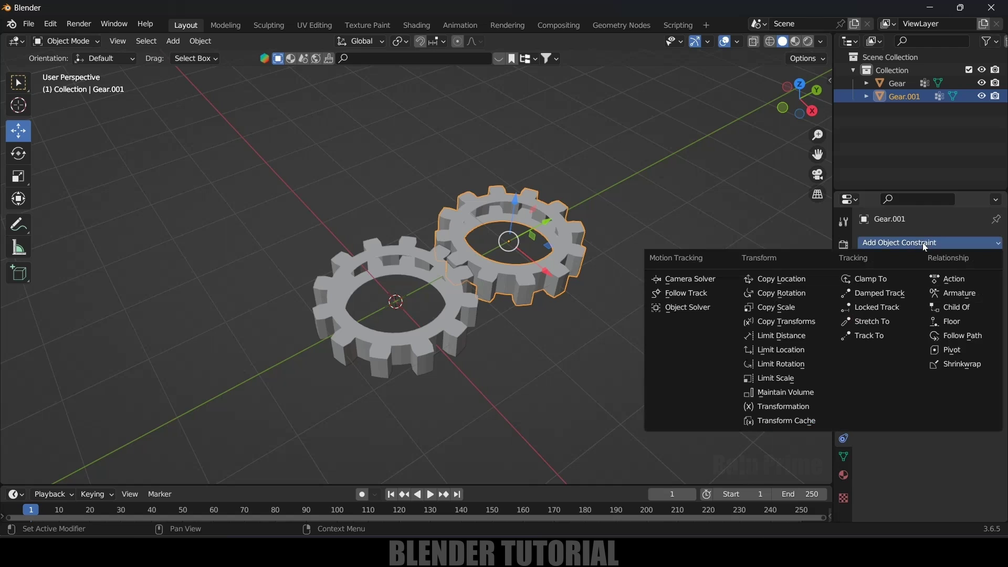
{"action": "left_click", "coordinate": [782, 295]}
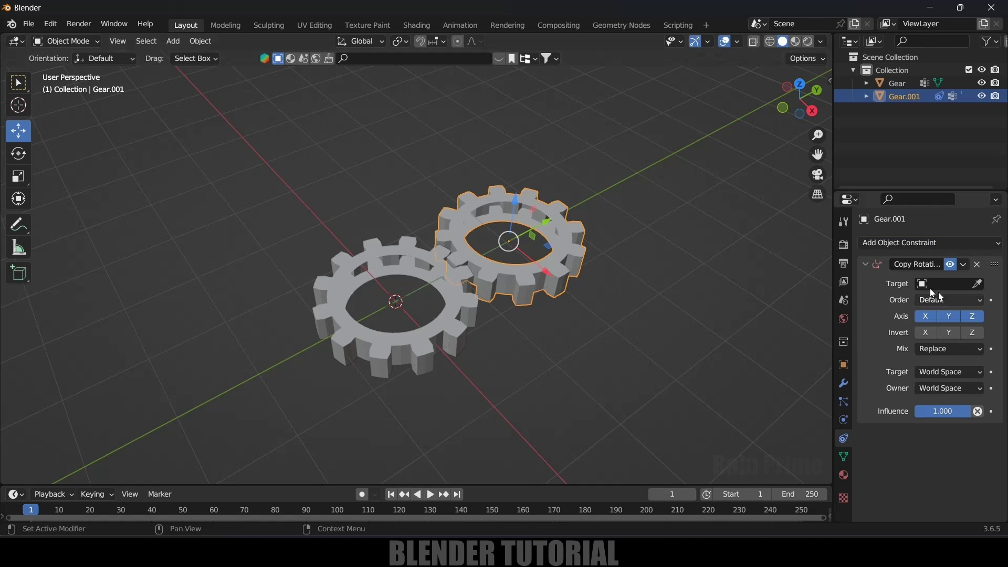
{"action": "left_click", "coordinate": [977, 283]}
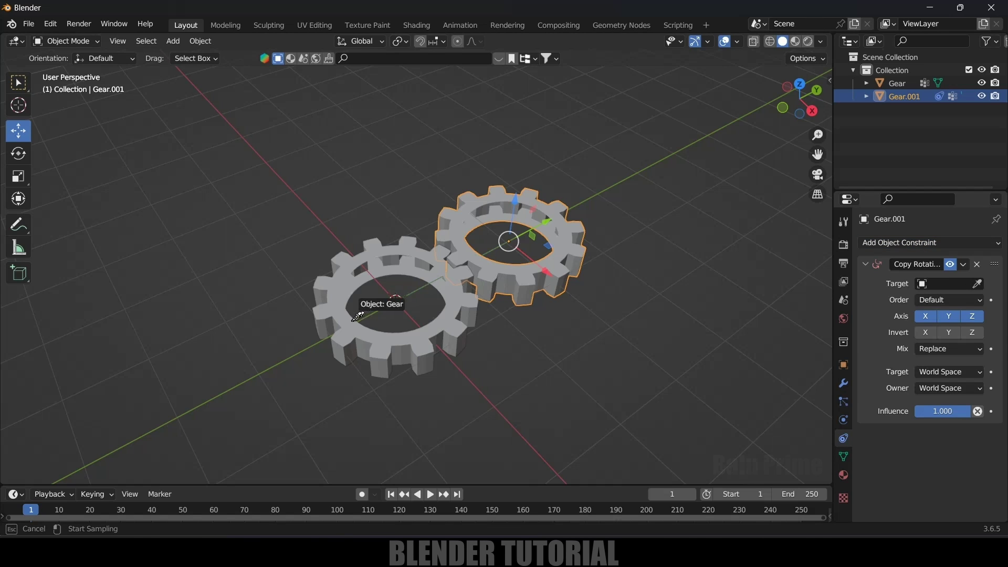
{"action": "left_click", "coordinate": [347, 325]}
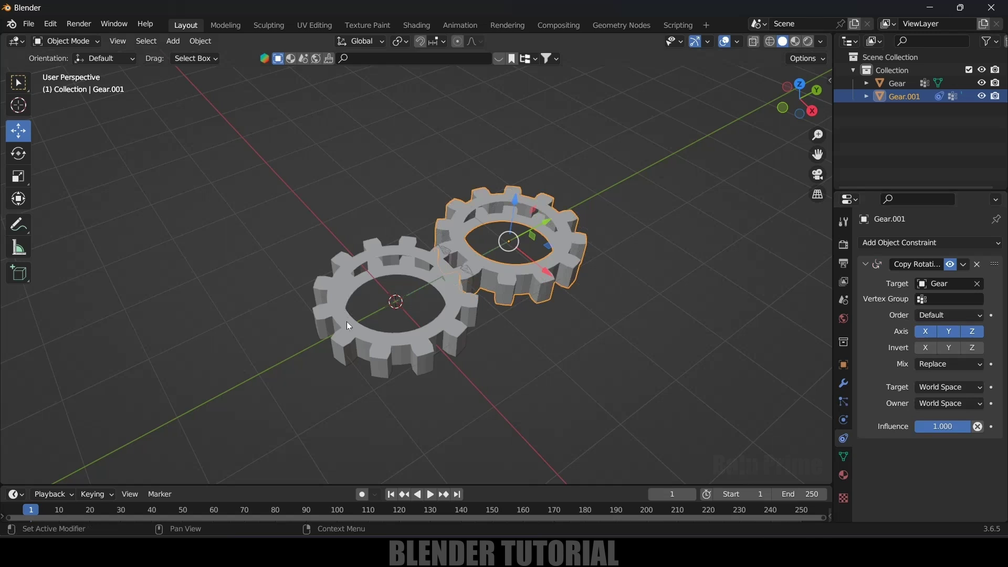
{"action": "left_click", "coordinate": [922, 334]}
Spin Gear's Rotation Z to confirm Gear.001 follows, then set it back to 0°
{"action": "left_click", "coordinate": [422, 344]}
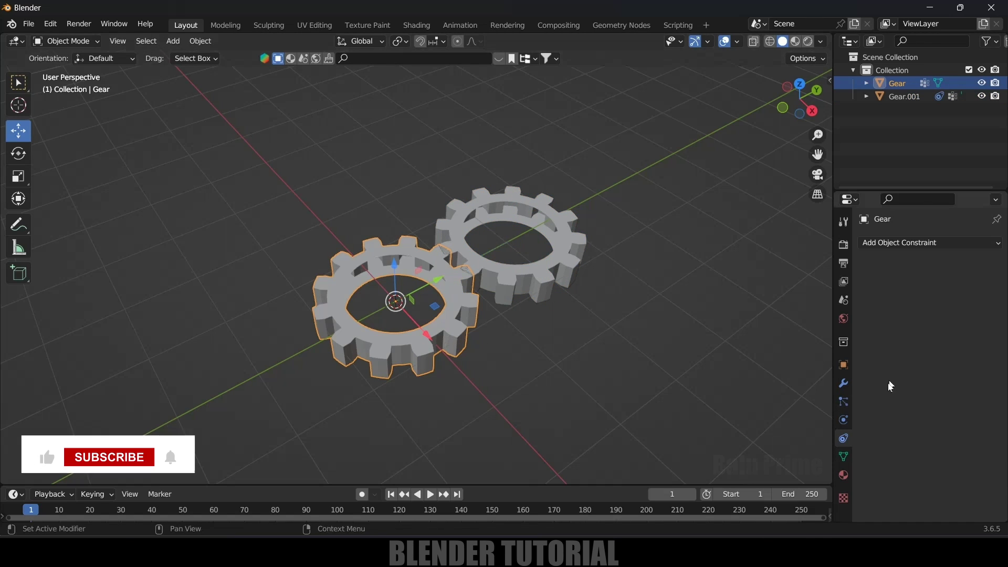
{"action": "left_click", "coordinate": [843, 365]}
{"action": "mouse_move", "coordinate": [942, 352]}
{"action": "left_mouse_down"}
{"action": "mouse_move", "coordinate": [895, 352]}
{"action": "mouse_move", "coordinate": [920, 352]}
{"action": "left_mouse_up"}
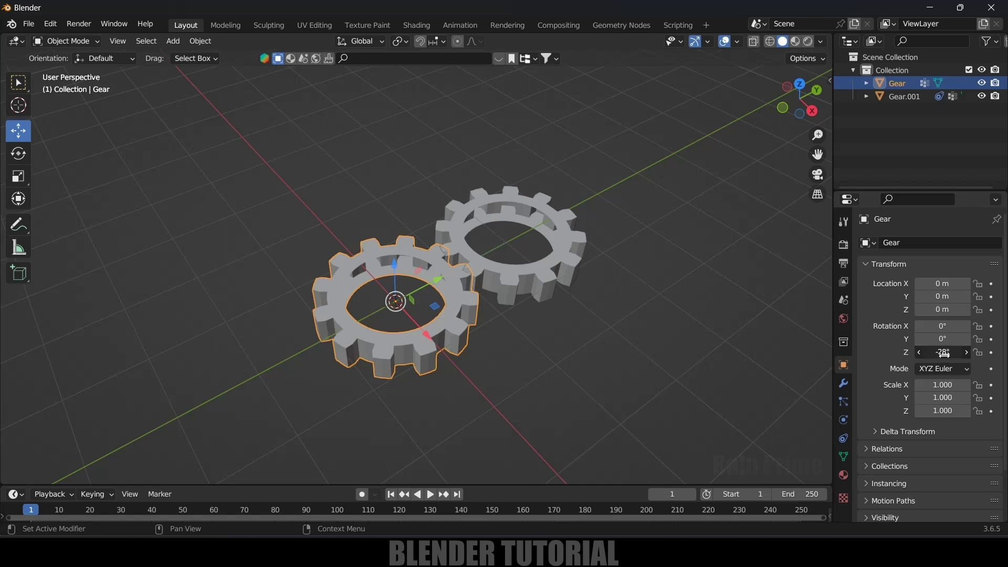
{"action": "left_click", "coordinate": [942, 351]}
{"action": "type", "text": "0"}
{"action": "key", "text": "Return"}
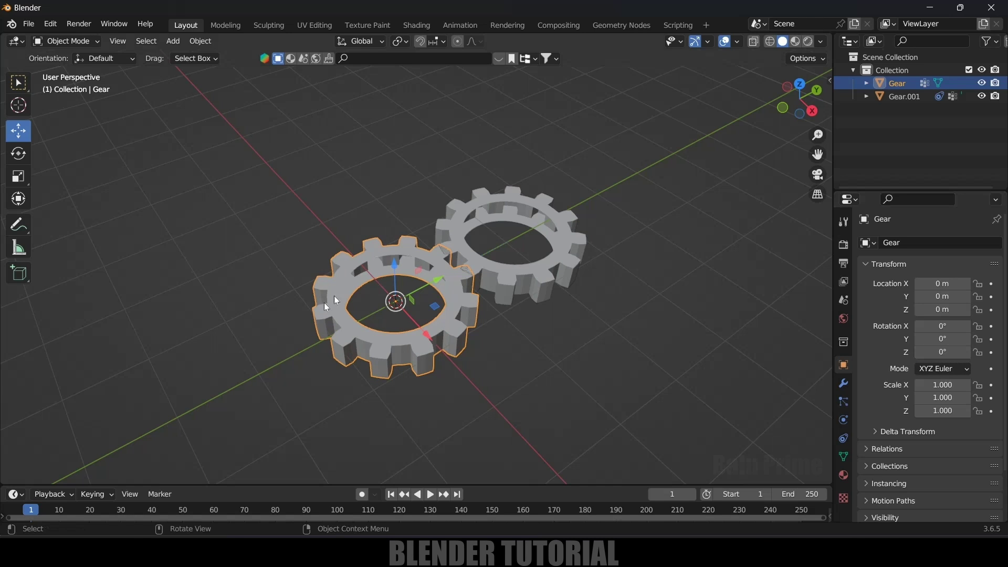
Enable Invert Z on Gear.001's Copy Rotation constraint and switch to top view
{"action": "left_click", "coordinate": [535, 275]}
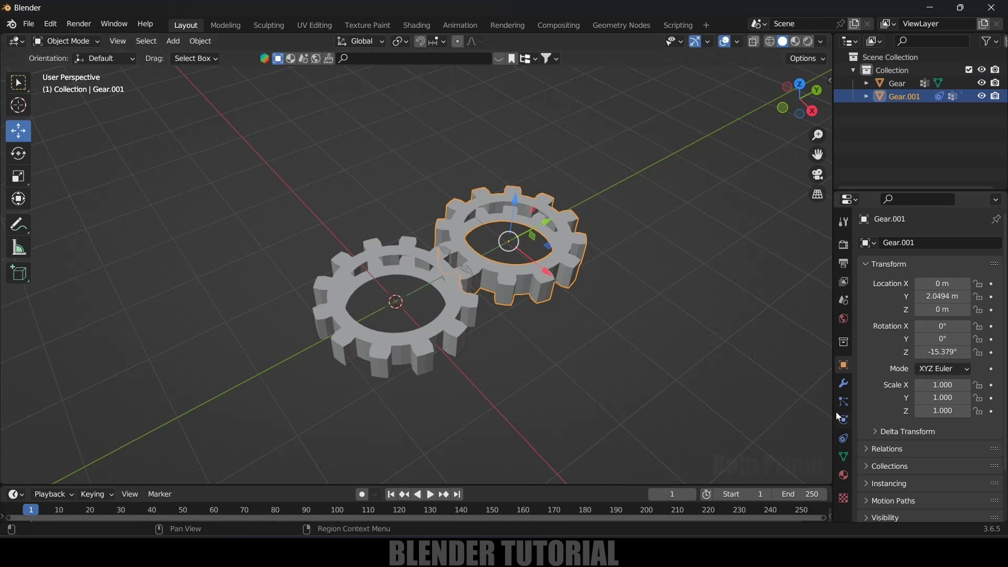
{"action": "left_click", "coordinate": [843, 437]}
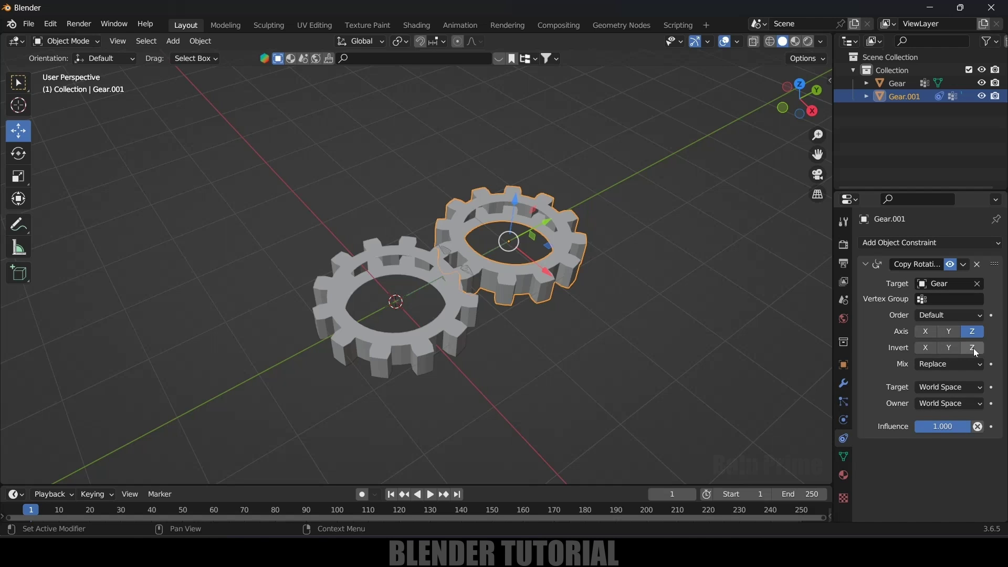
{"action": "key", "text": "KP_7"}
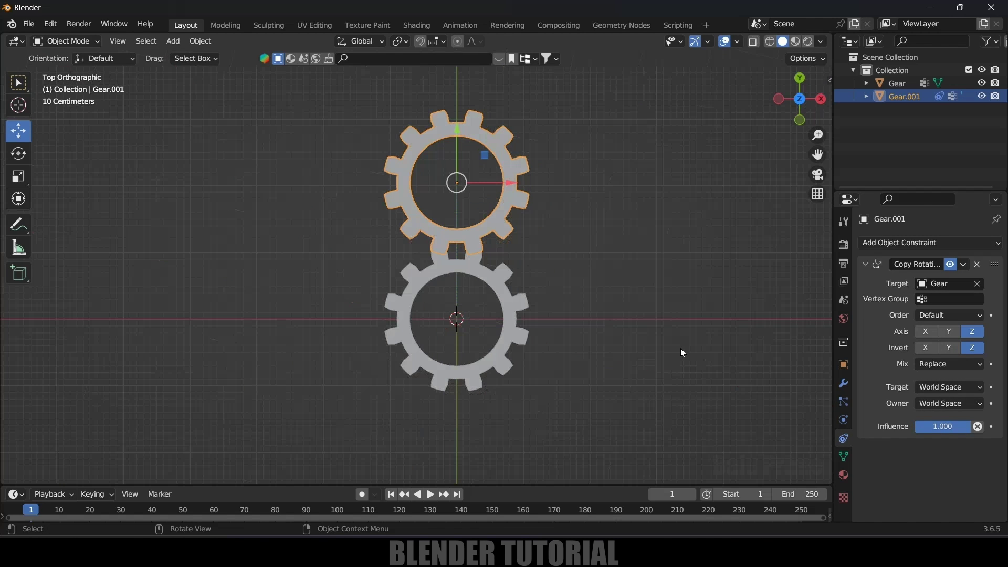
{"action": "middle_click_drag", "start_coordinate": [650, 342], "coordinate": [574, 331], "text": "shift"}
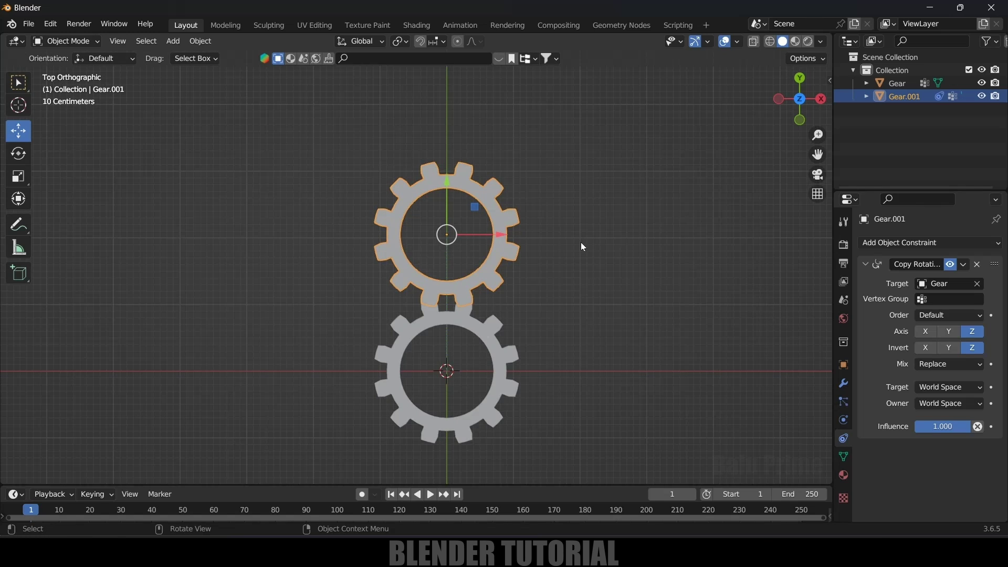
In Edit Mode, rotate Gear.001's mesh -14.5° on Z so the teeth interlock
{"action": "key", "text": "Tab"}
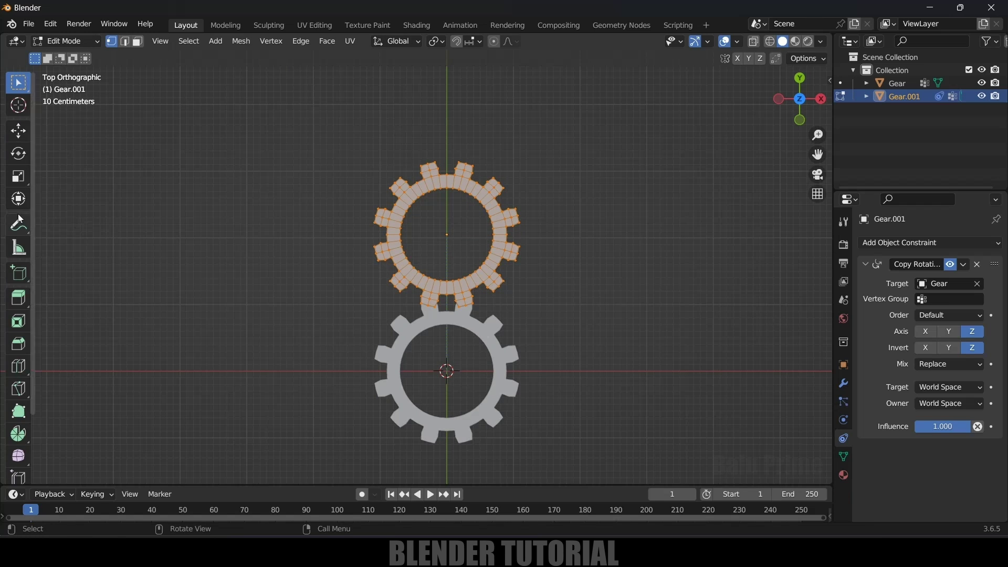
{"action": "left_click", "coordinate": [18, 152]}
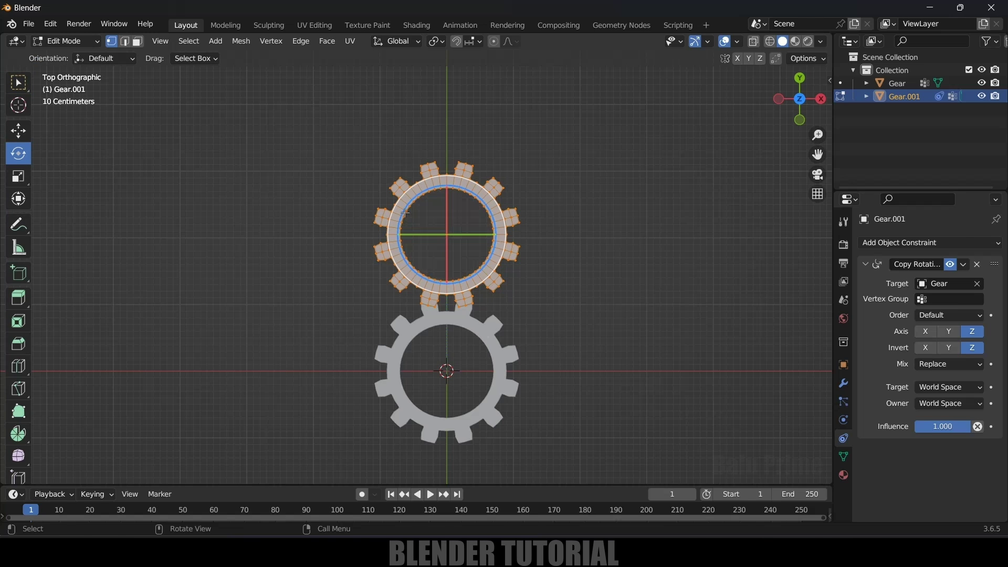
{"action": "left_click_drag", "start_coordinate": [410, 211], "coordinate": [420, 209]}
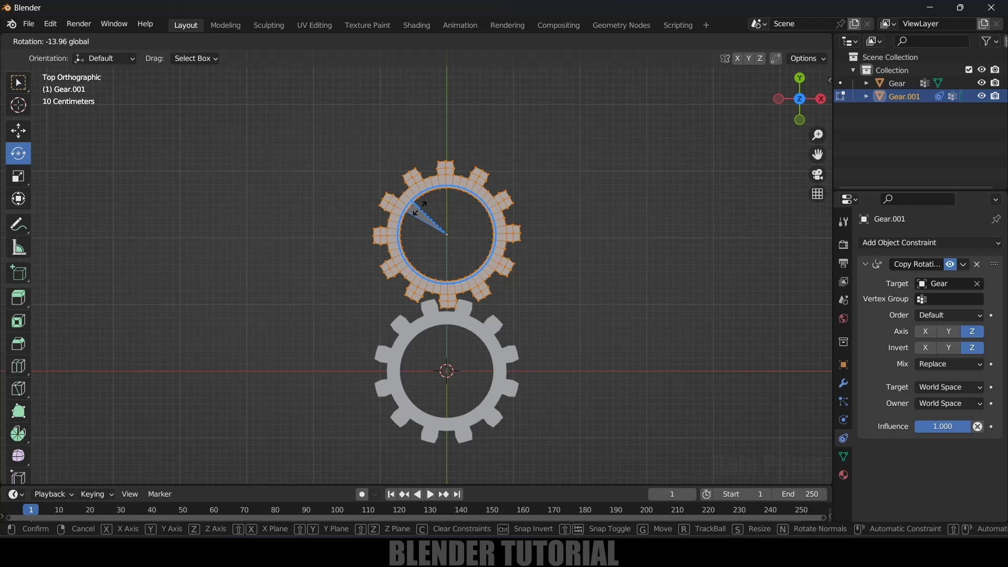
{"action": "left_click_drag", "start_coordinate": [420, 208], "coordinate": [420, 208]}
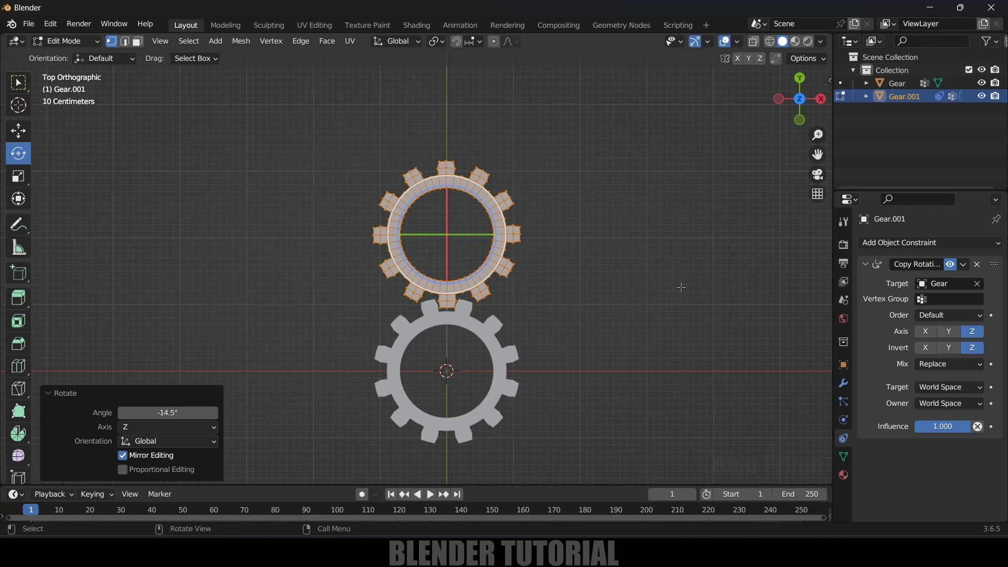
Return to Object Mode, select Gear and test its Z rotation against Gear.001
{"action": "key", "text": "Tab"}
{"action": "middle_click_drag", "start_coordinate": [695, 355], "coordinate": [596, 286]}
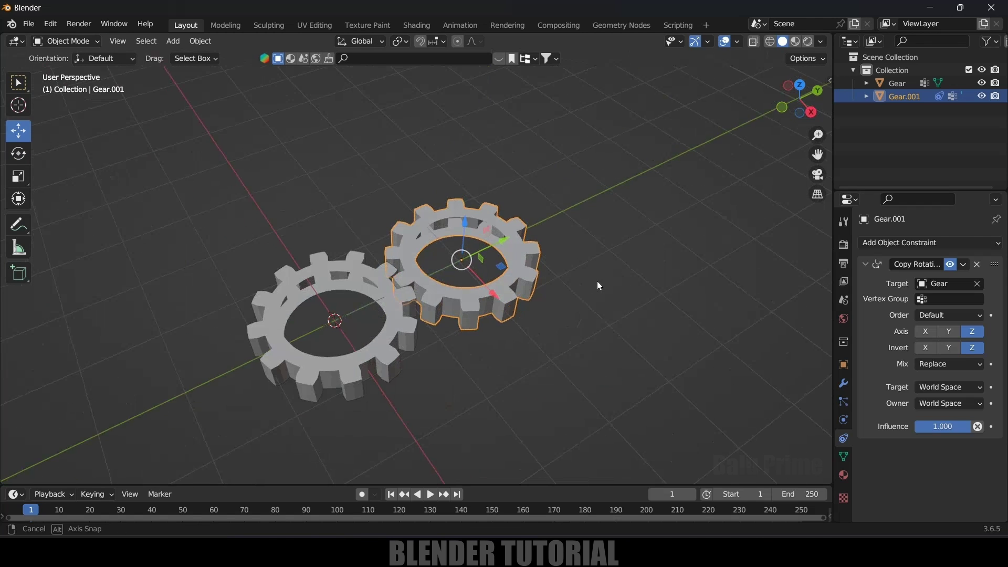
{"action": "left_click", "coordinate": [323, 372]}
{"action": "left_click", "coordinate": [843, 365]}
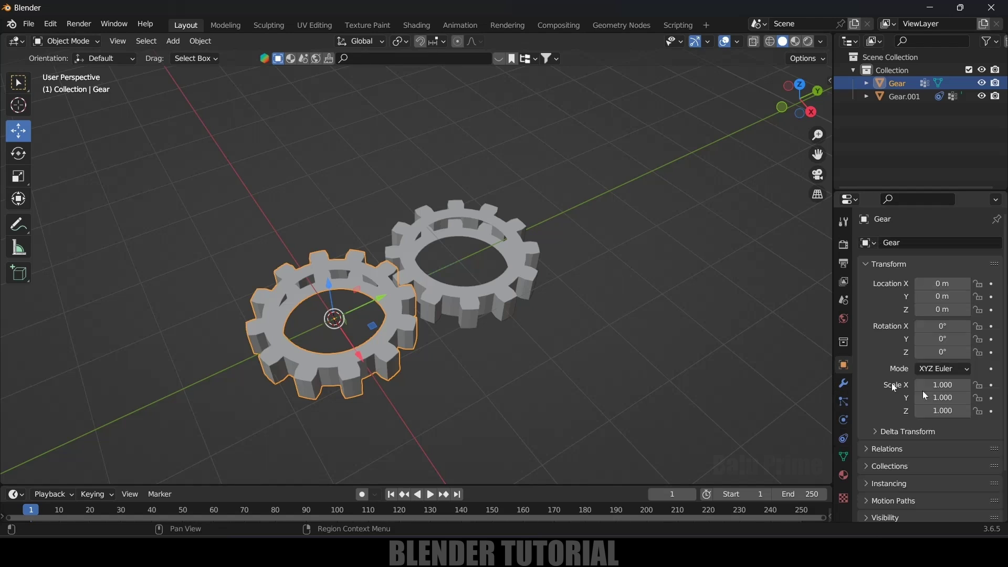
{"action": "left_click_drag", "start_coordinate": [942, 351], "coordinate": [964, 351]}
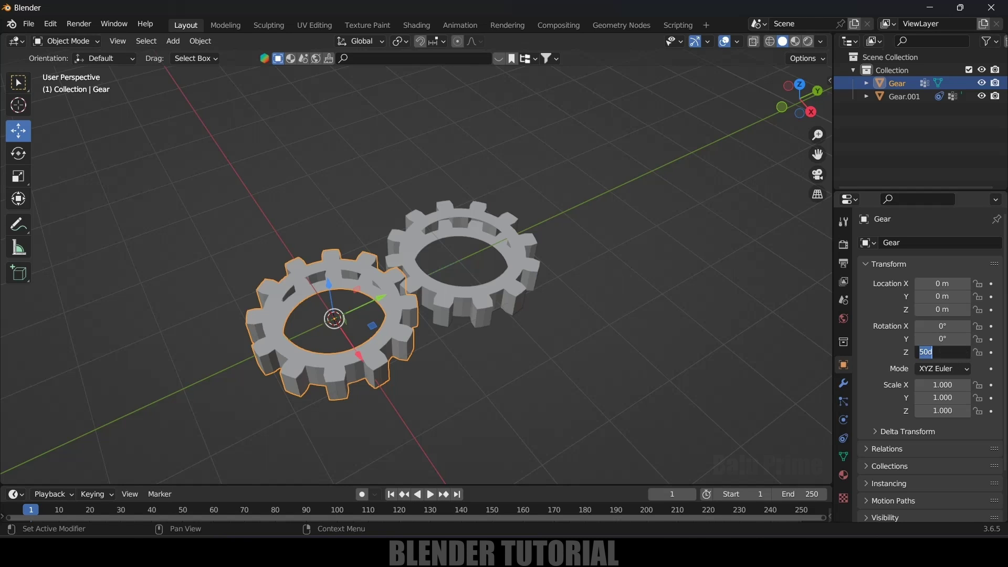
{"action": "left_click_drag", "start_coordinate": [942, 351], "coordinate": [965, 352]}
Keyframe Gear's rotation at 0° on frame 1 and 720° Z on frame 250
{"action": "key", "text": "i"}
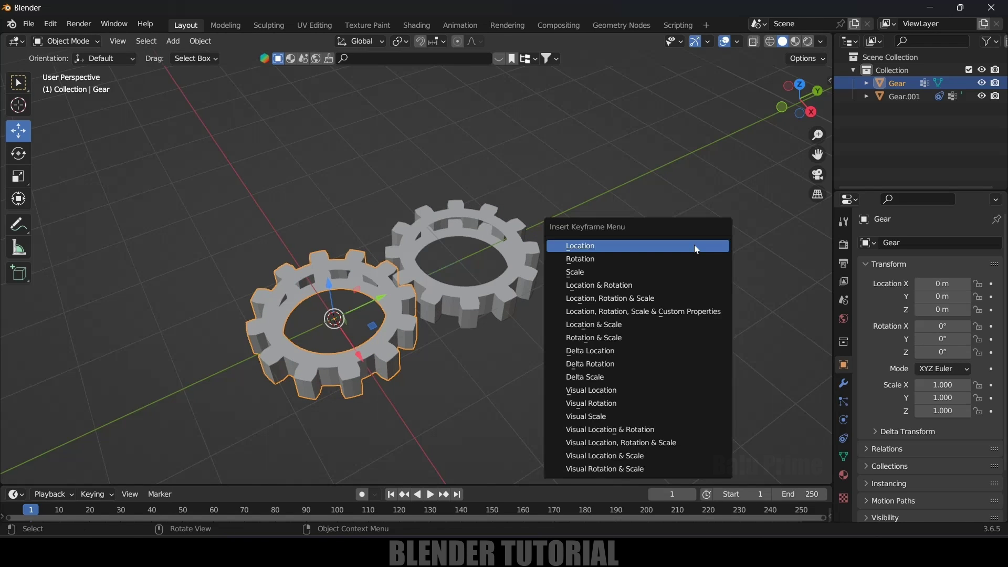
{"action": "left_click", "coordinate": [652, 261]}
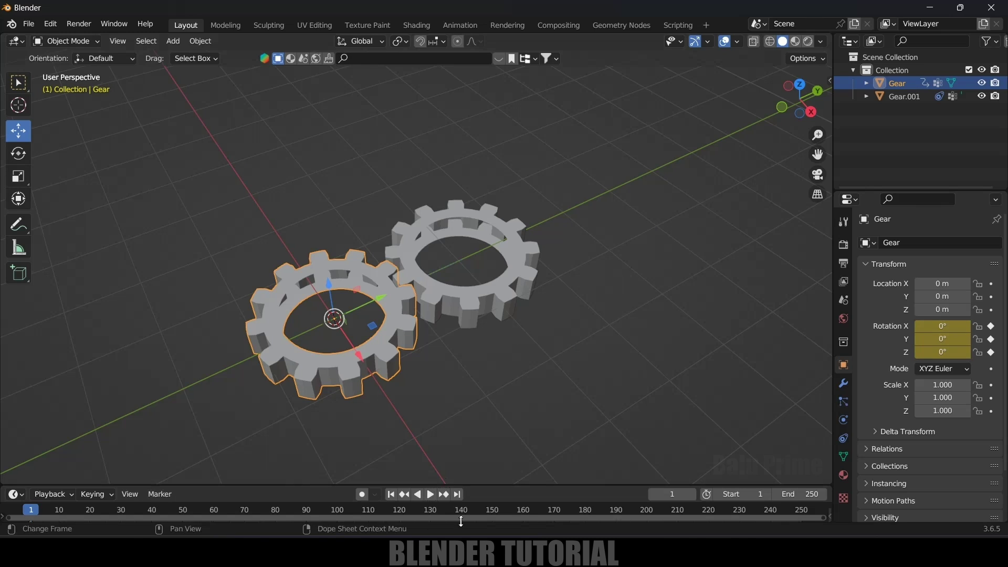
{"action": "left_click", "coordinate": [461, 495]}
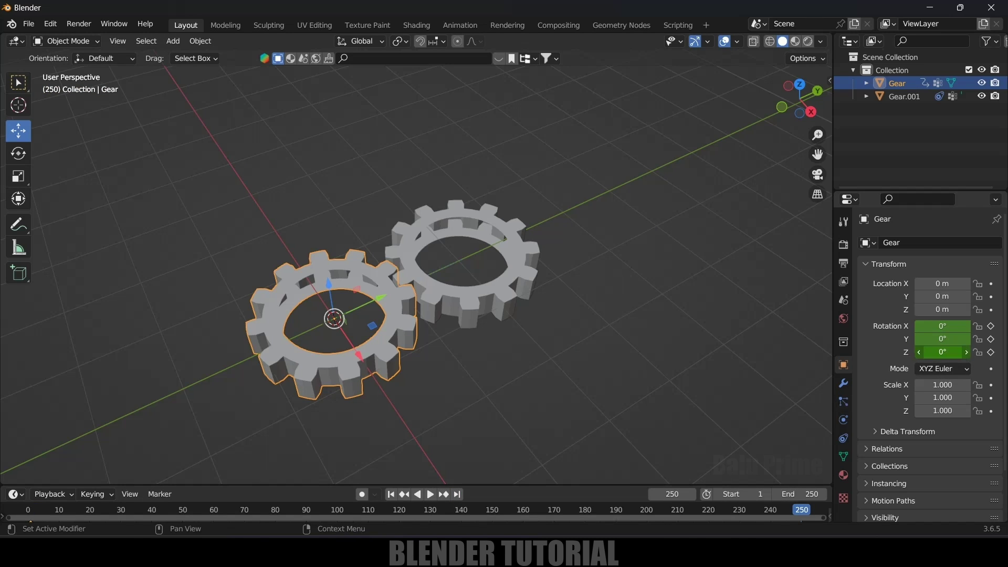
{"action": "type", "text": "720"}
{"action": "key", "text": "Return"}
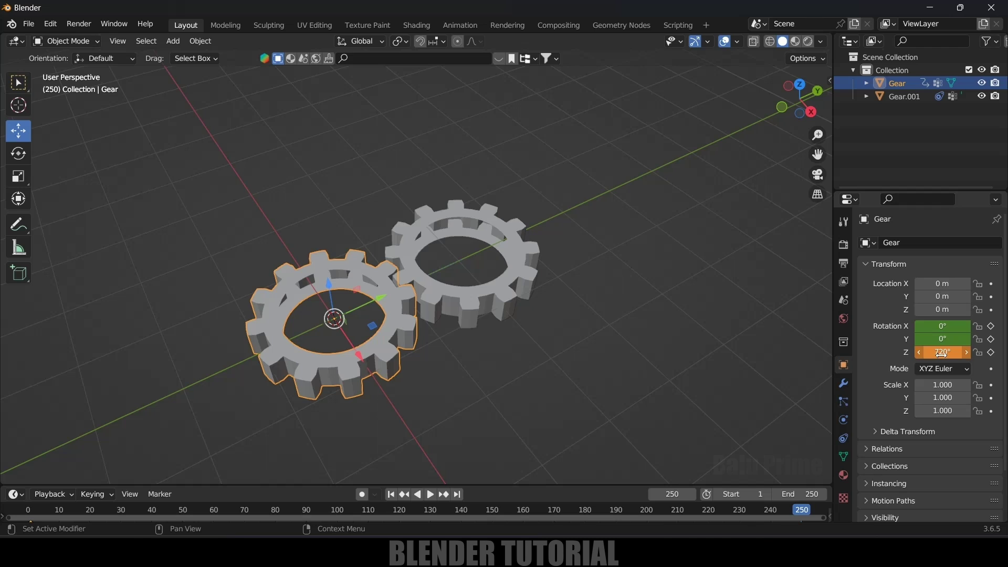
{"action": "left_click", "coordinate": [990, 352]}
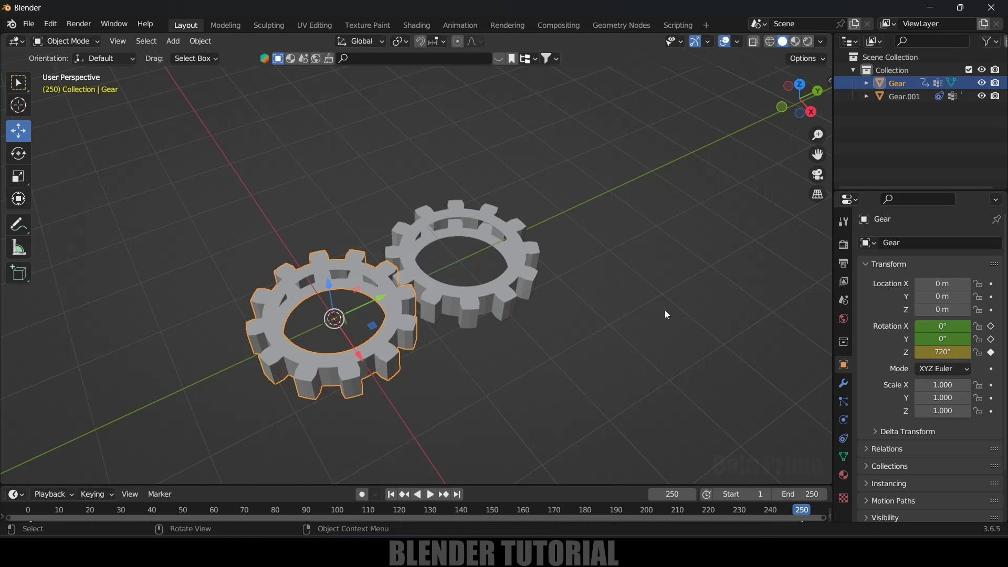
Set the keyframe interpolation to Linear and play back the spinning gears
{"action": "left_click_drag", "start_coordinate": [611, 486], "coordinate": [599, 400]}
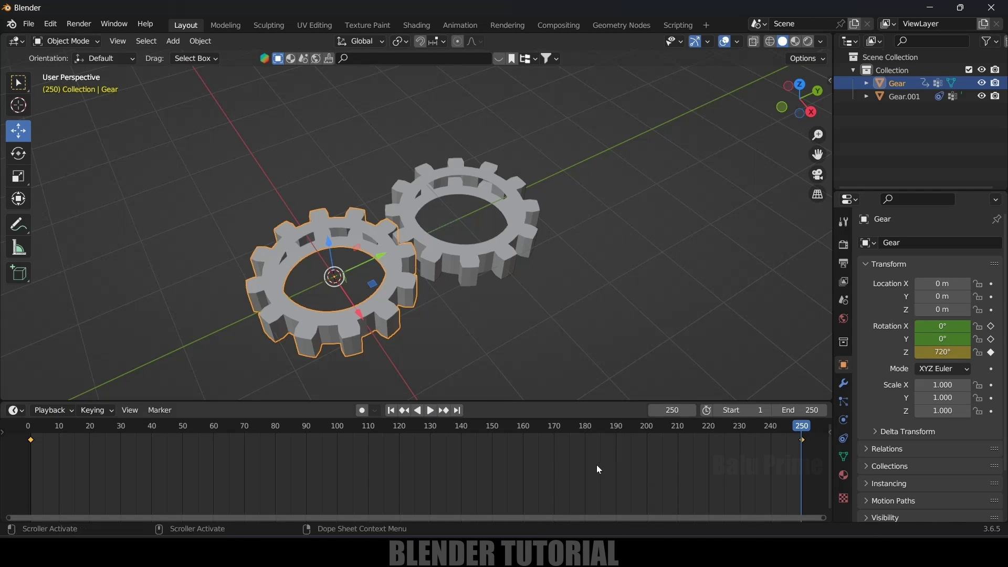
{"action": "key", "text": "t"}
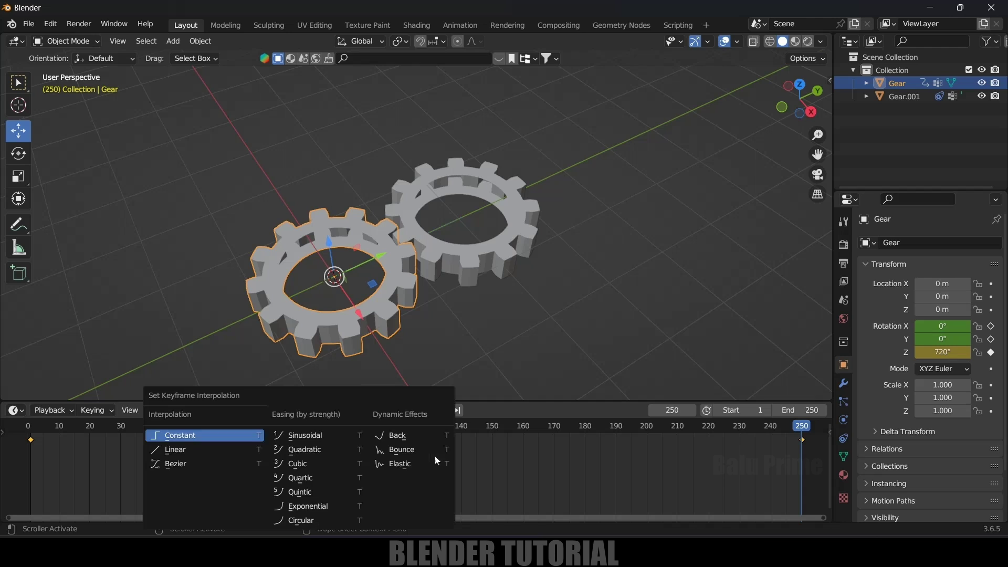
{"action": "left_click", "coordinate": [207, 448]}
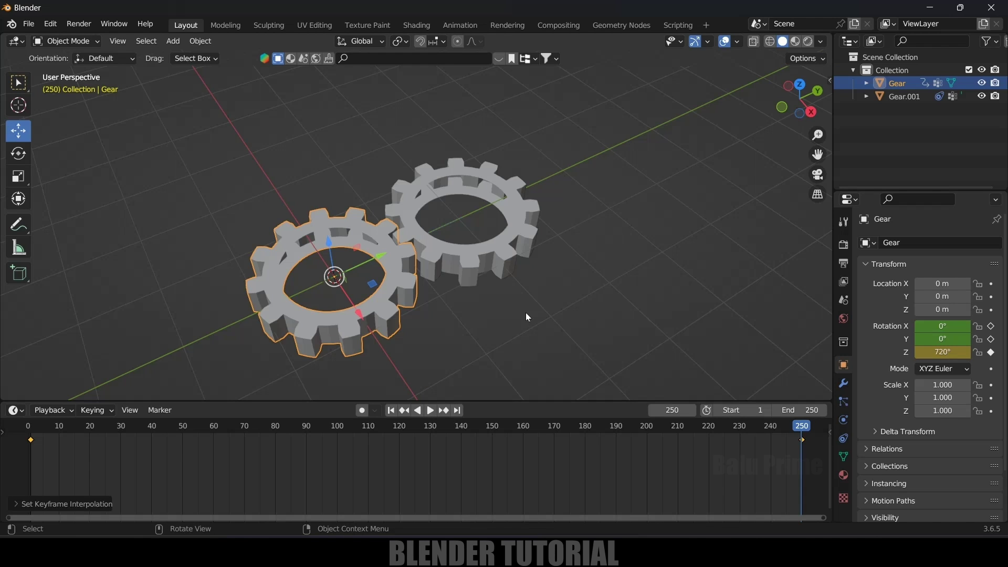
{"action": "key", "text": "space"}
{"action": "key", "text": "space"}
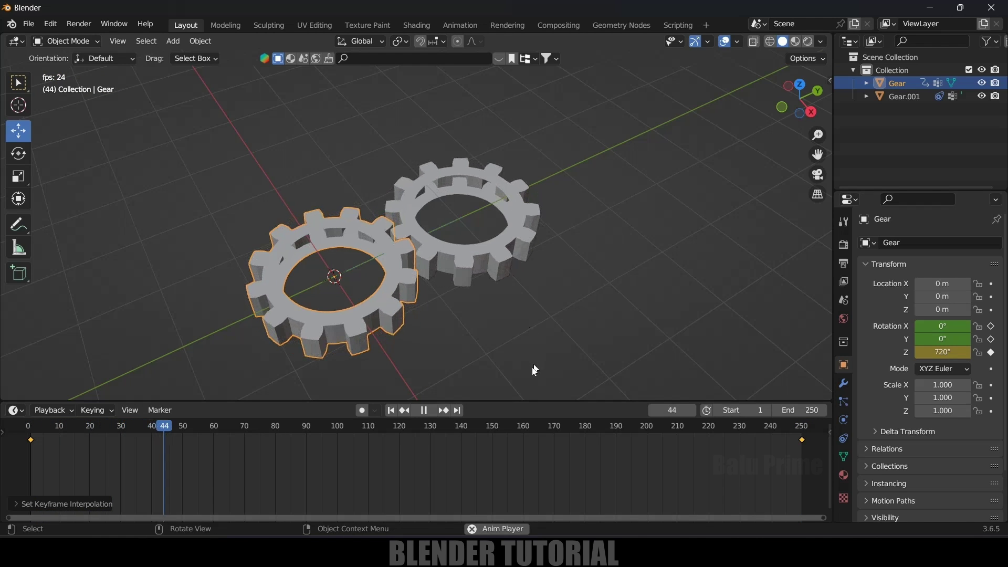
{"action": "left_click_drag", "start_coordinate": [519, 400], "coordinate": [505, 456]}
{"action": "mouse_move", "coordinate": [546, 357]}
{"action": "middle_mouse_down"}
{"action": "mouse_move", "coordinate": [526, 326]}
{"action": "mouse_move", "coordinate": [456, 281]}
{"action": "middle_mouse_up"}
Duplicate Gear.001 as Gear.002 and place it along X beside the other gears
{"action": "left_click", "coordinate": [456, 281]}
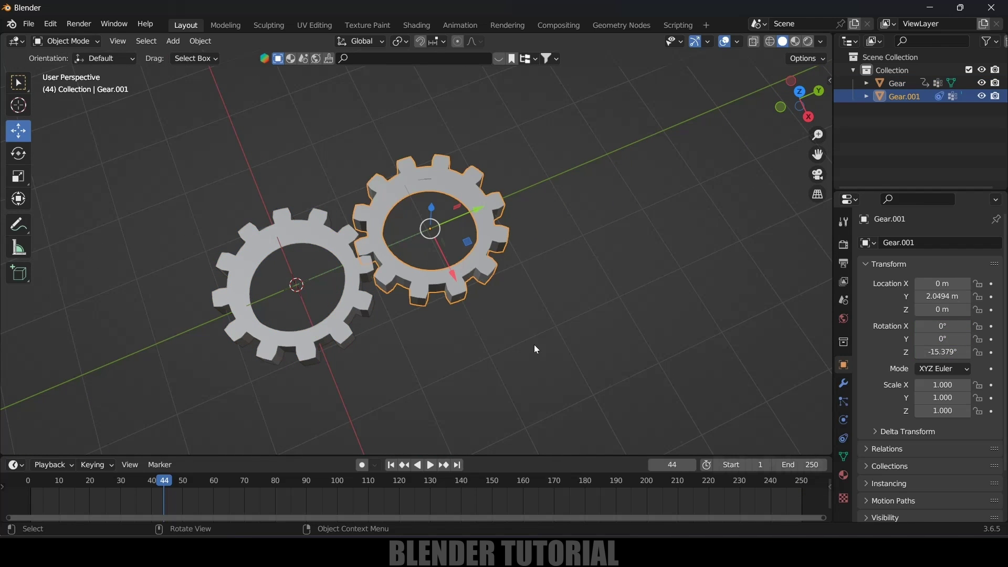
{"action": "key", "text": "shift+d"}
{"action": "key", "text": "x"}
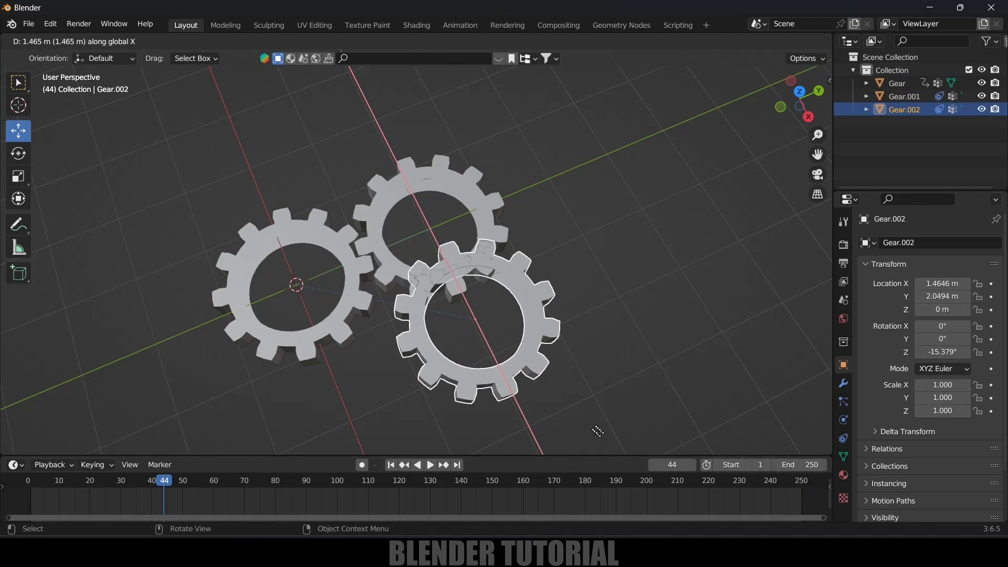
{"action": "left_click", "coordinate": [623, 430]}
{"action": "middle_click_drag", "start_coordinate": [512, 292], "coordinate": [447, 210], "text": "shift"}
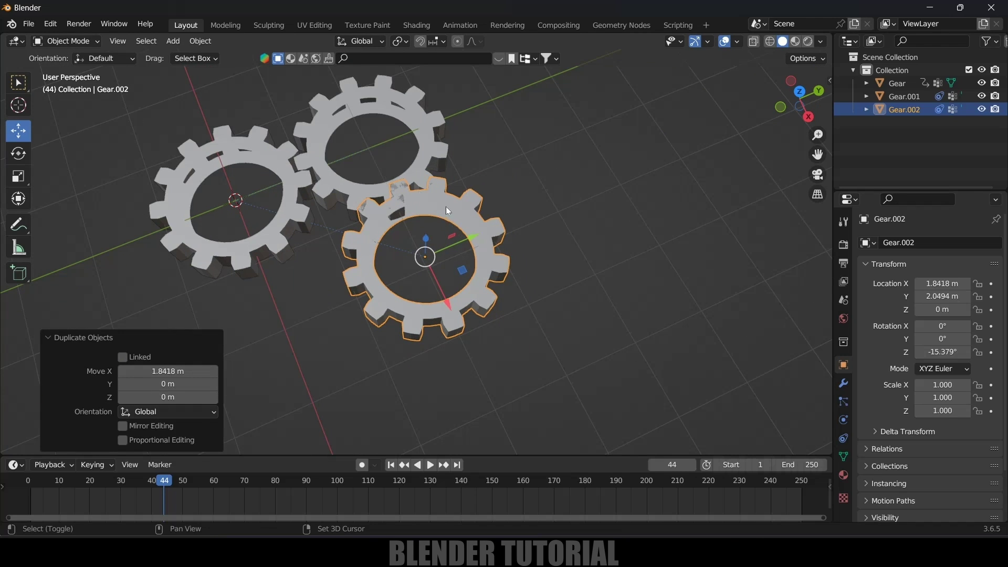
{"action": "key", "text": "g"}
{"action": "key", "text": "x"}
{"action": "left_click", "coordinate": [453, 300]}
Adjust Gear.002's position along Y and X
{"action": "left_click", "coordinate": [842, 438]}
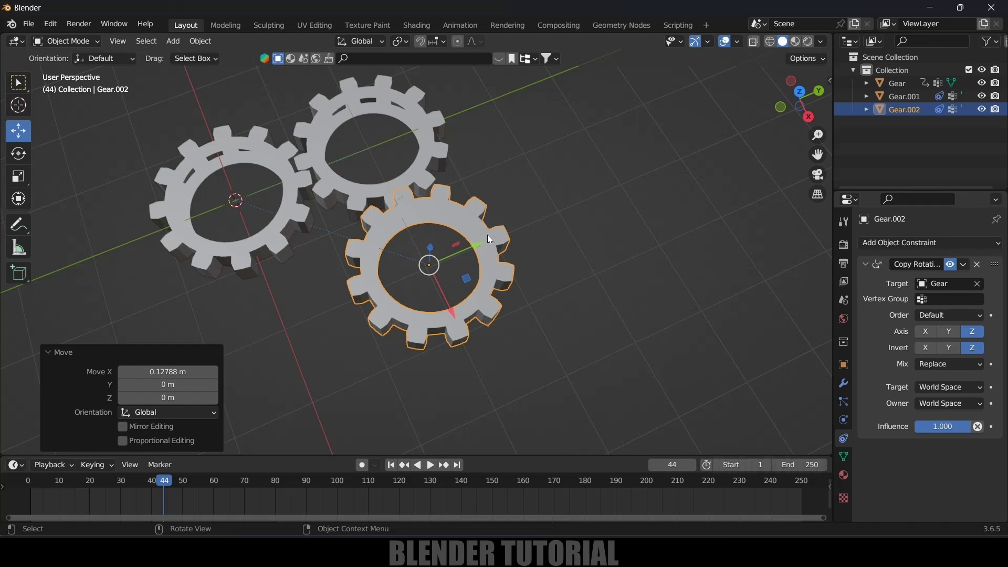
{"action": "left_click_drag", "start_coordinate": [476, 249], "coordinate": [456, 295]}
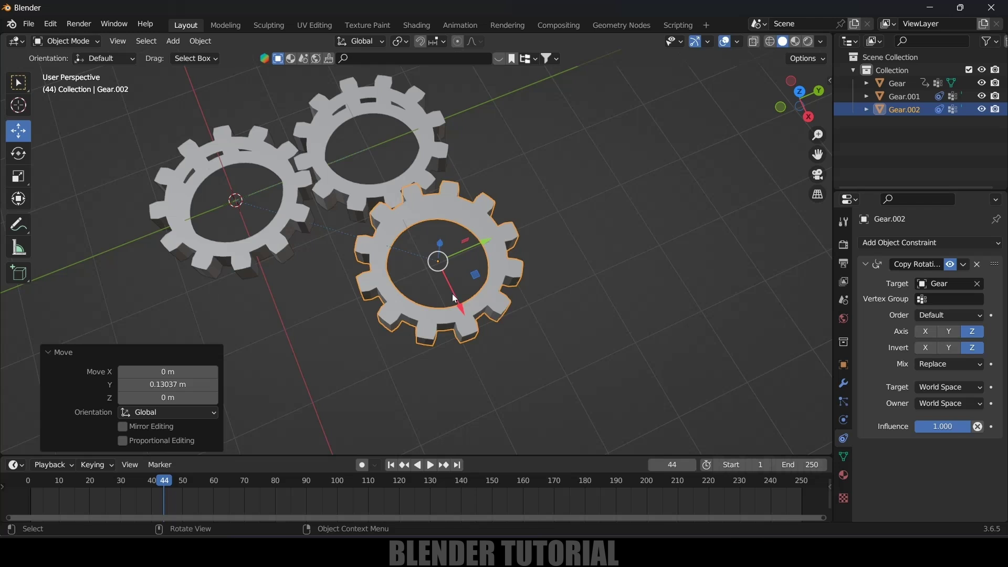
{"action": "key", "text": "g"}
{"action": "key", "text": "x"}
{"action": "left_click", "coordinate": [458, 304]}
Retarget Gear.002's Copy Rotation to Gear.001, then nudge it in top view to mesh
{"action": "left_click", "coordinate": [977, 284]}
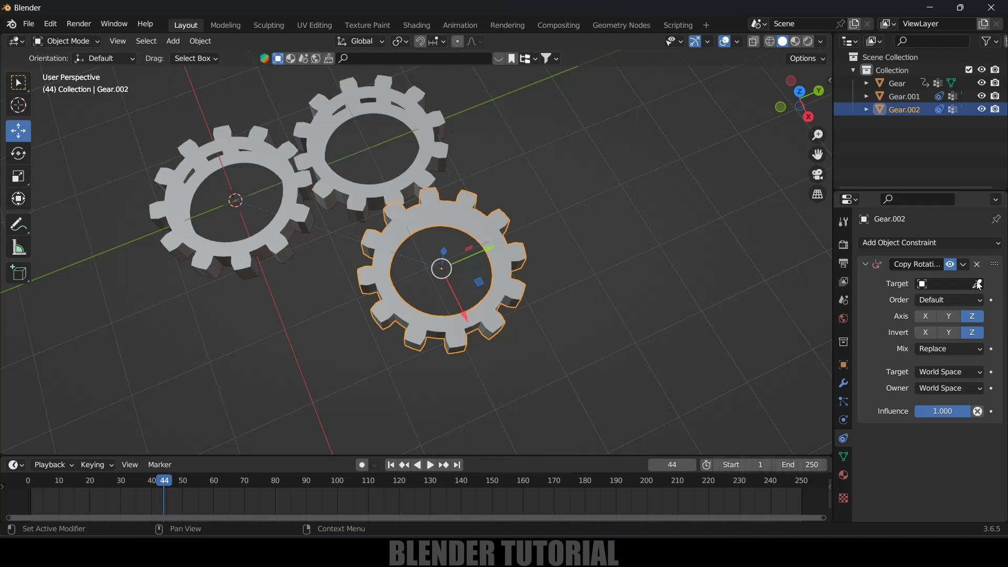
{"action": "left_click", "coordinate": [979, 283]}
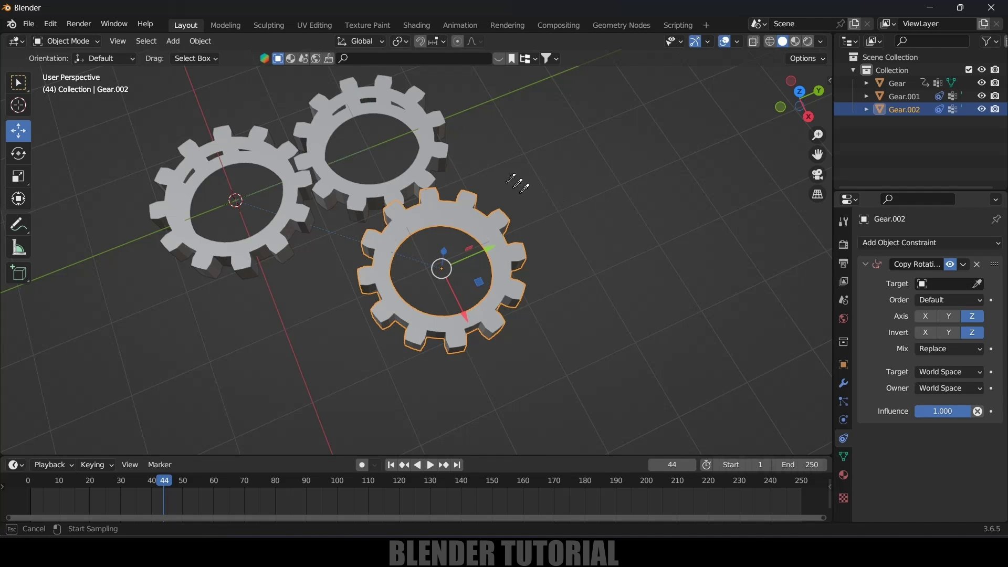
{"action": "left_click", "coordinate": [423, 162]}
{"action": "key", "text": "KP_7"}
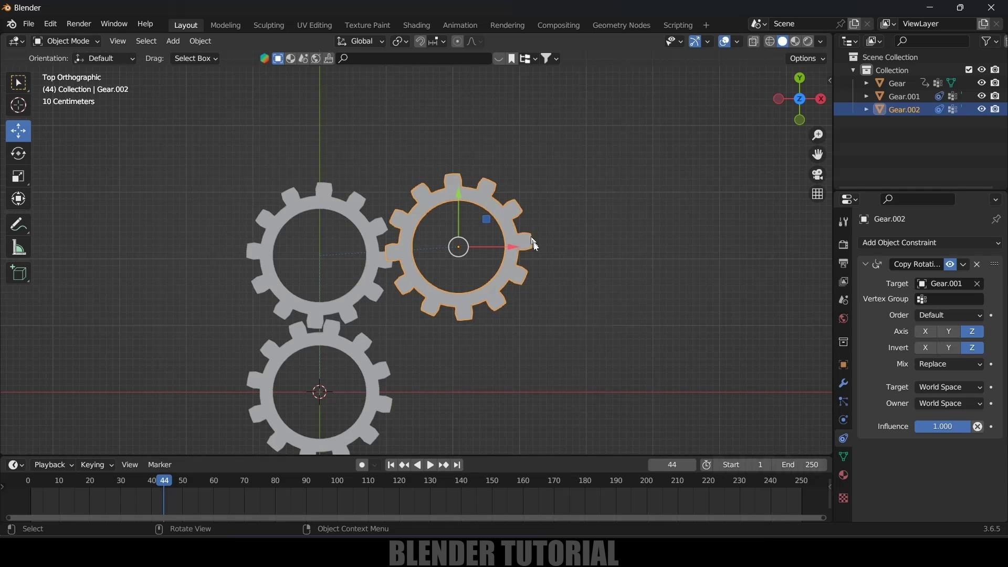
{"action": "left_click_drag", "start_coordinate": [506, 246], "coordinate": [503, 245]}
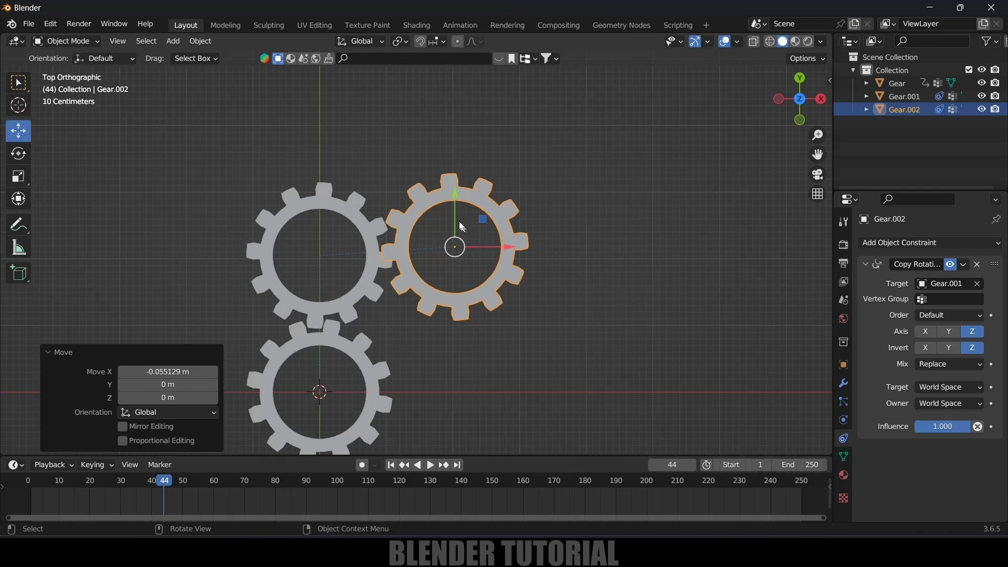
{"action": "left_click_drag", "start_coordinate": [453, 210], "coordinate": [454, 195]}
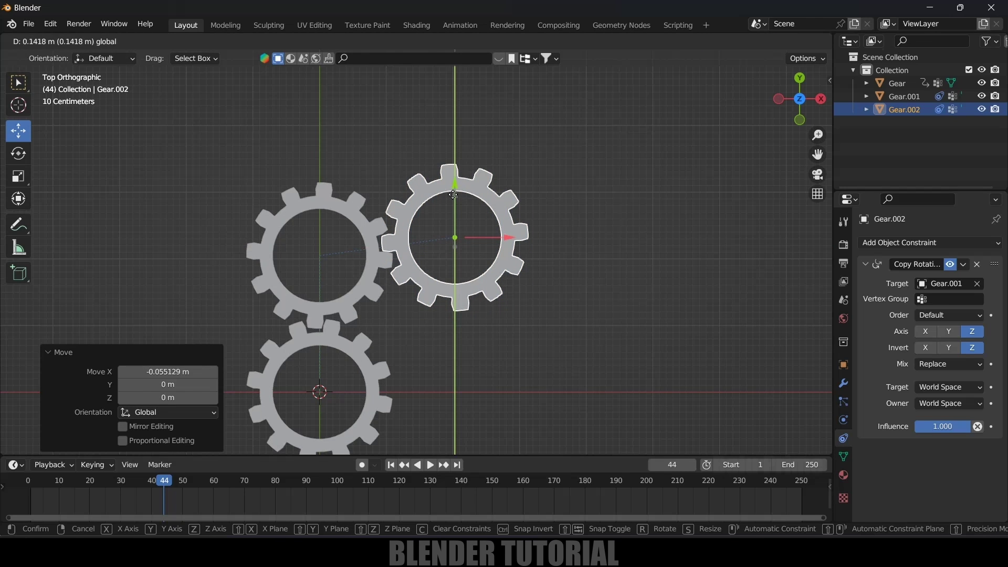
{"action": "left_click", "coordinate": [453, 195]}
{"action": "key", "text": "shift+Left"}
{"action": "key", "text": "space"}
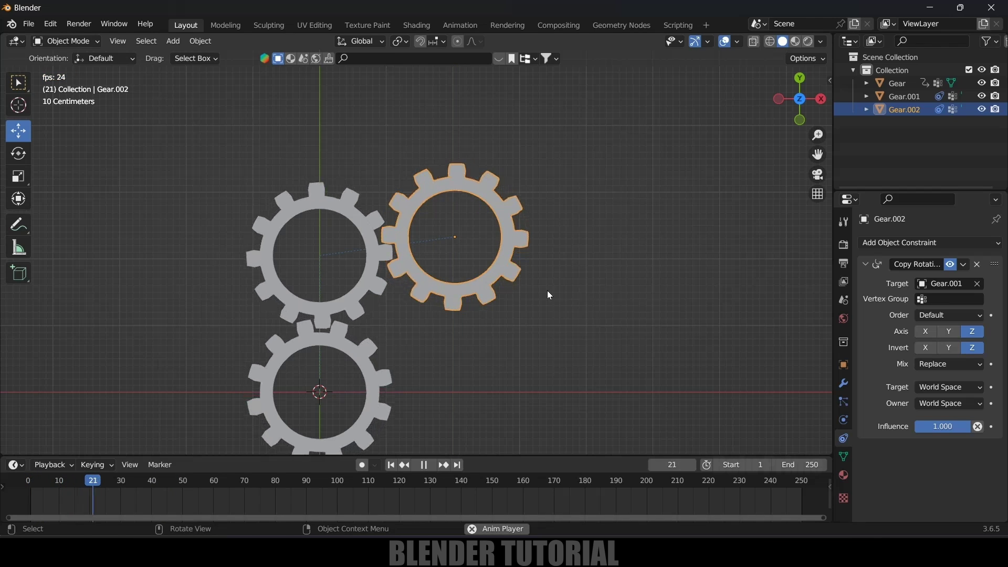
{"action": "middle_click_drag", "start_coordinate": [548, 296], "coordinate": [583, 254], "text": "shift"}
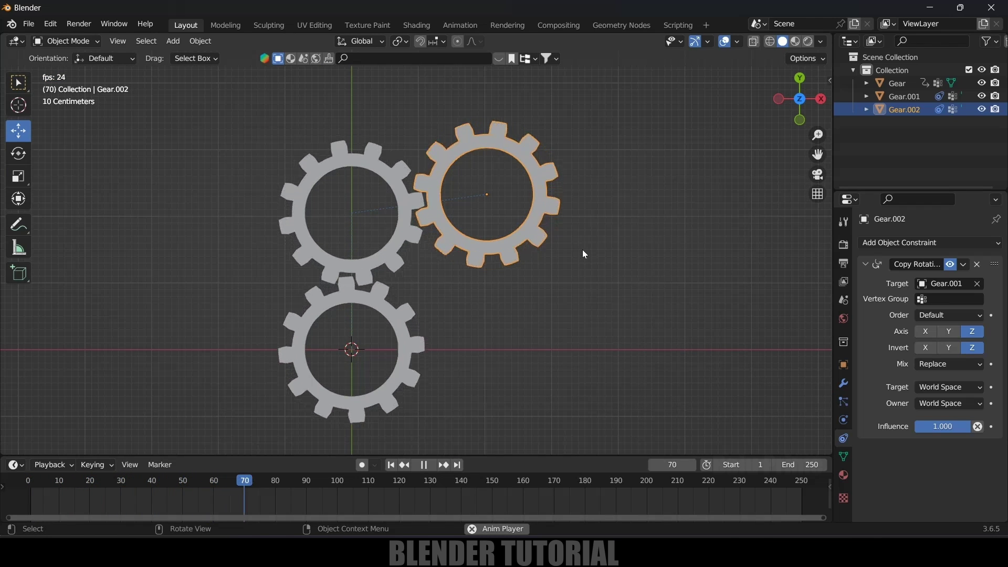